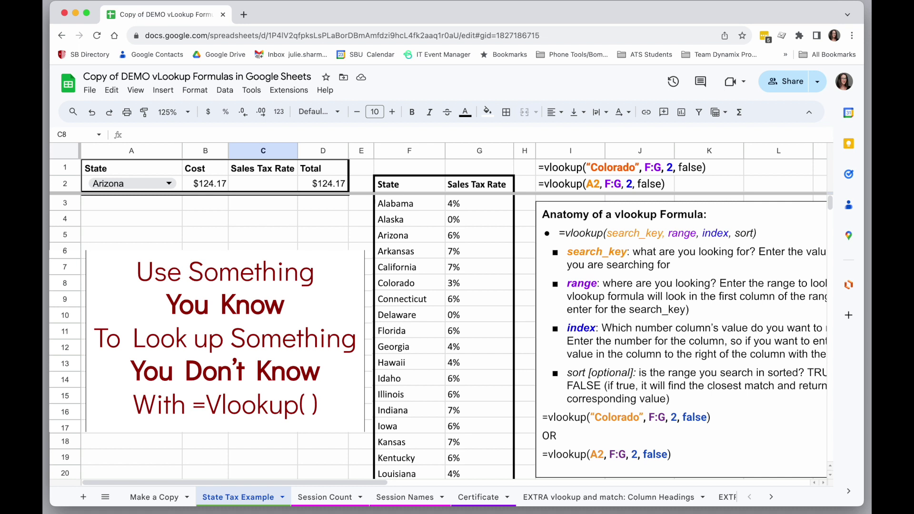
# - Look over the state in A2, the Sales Tax Rate cell C2, and the F:G rate table
pyautogui.click(179, 185)
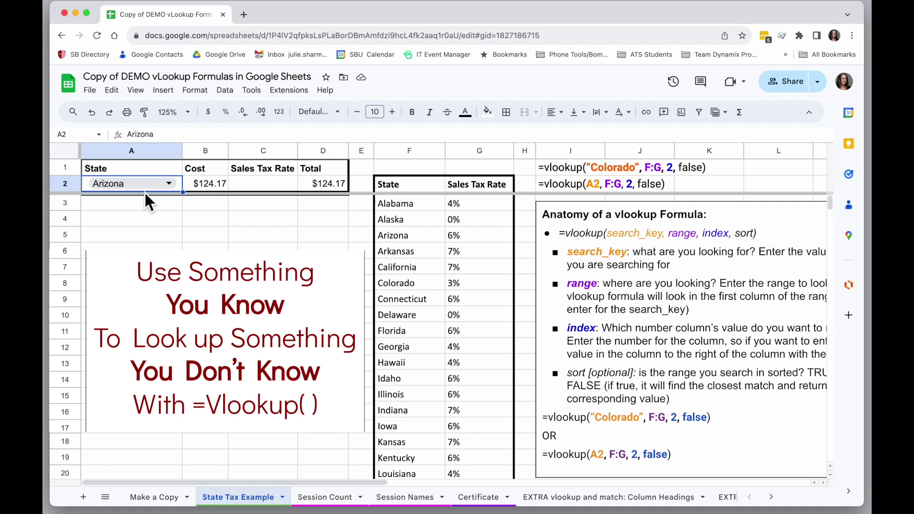
pyautogui.click(263, 189)
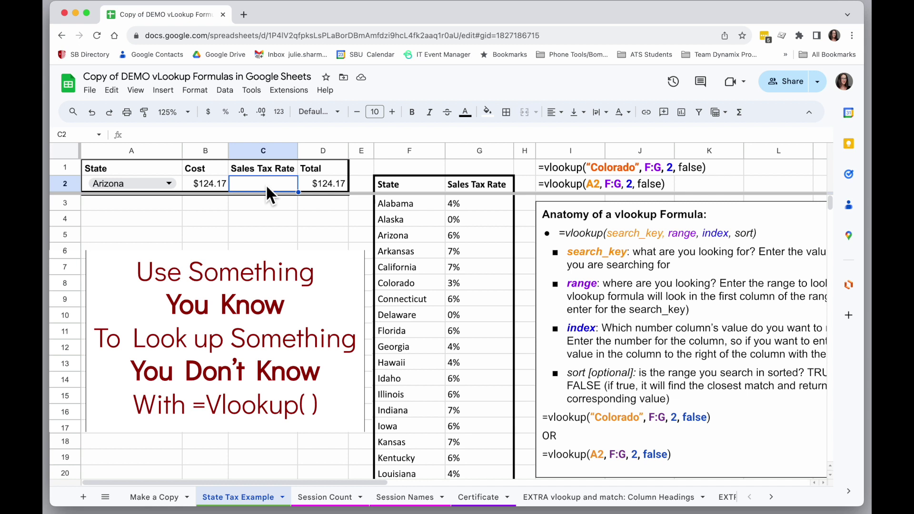
pyautogui.moveTo(395, 150); pyautogui.dragTo(476, 150)
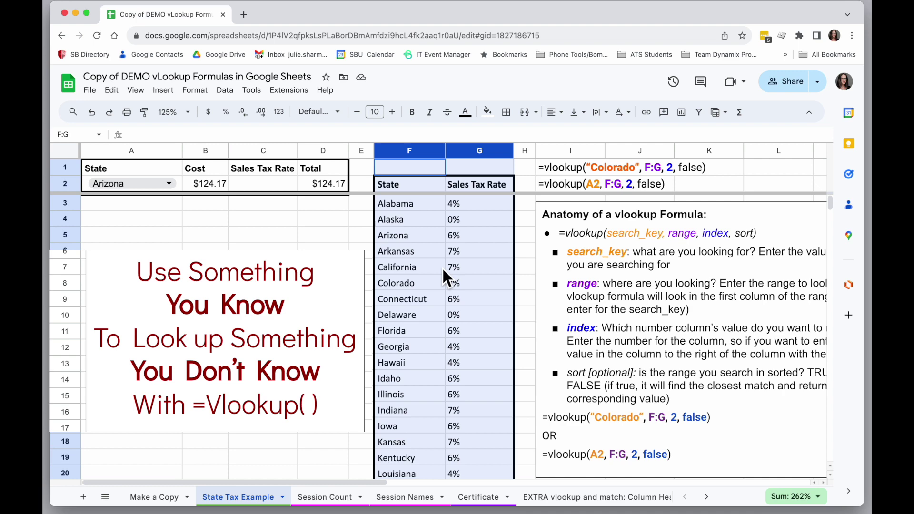
# - Begin C2's formula as =vlookup("Arizona", with Arizona as the search key
pyautogui.click(270, 184)
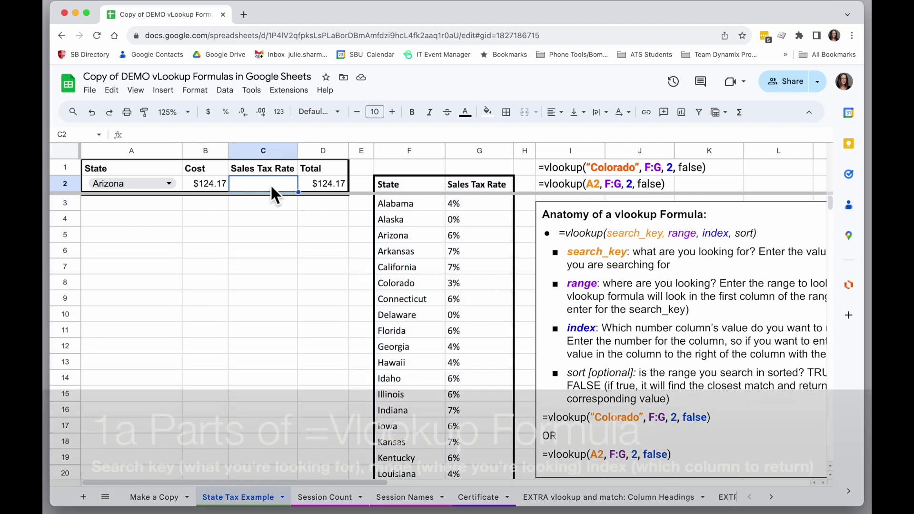
pyautogui.write('=vlook')
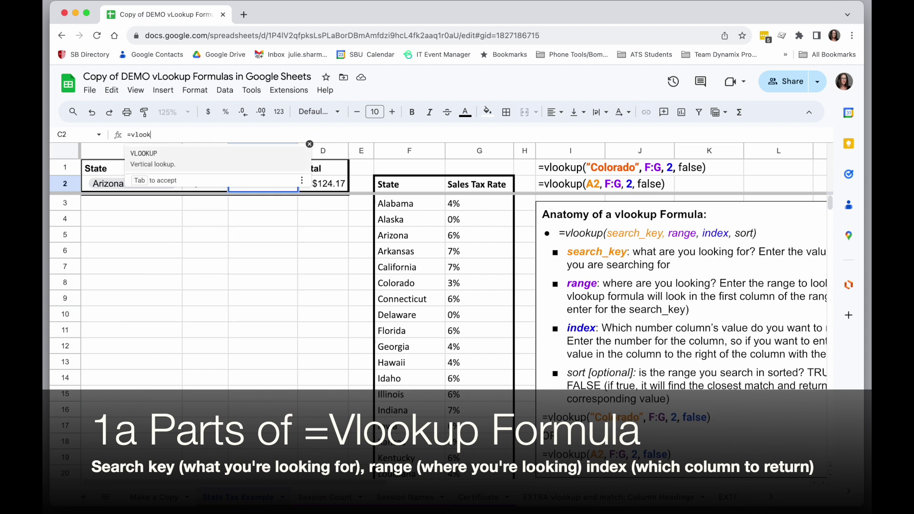
pyautogui.write('up(')
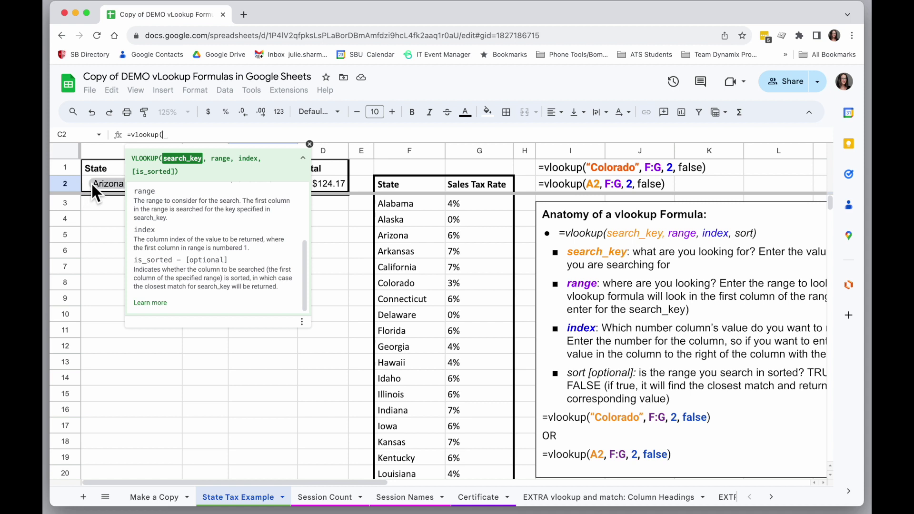
pyautogui.write('"Arizona"')
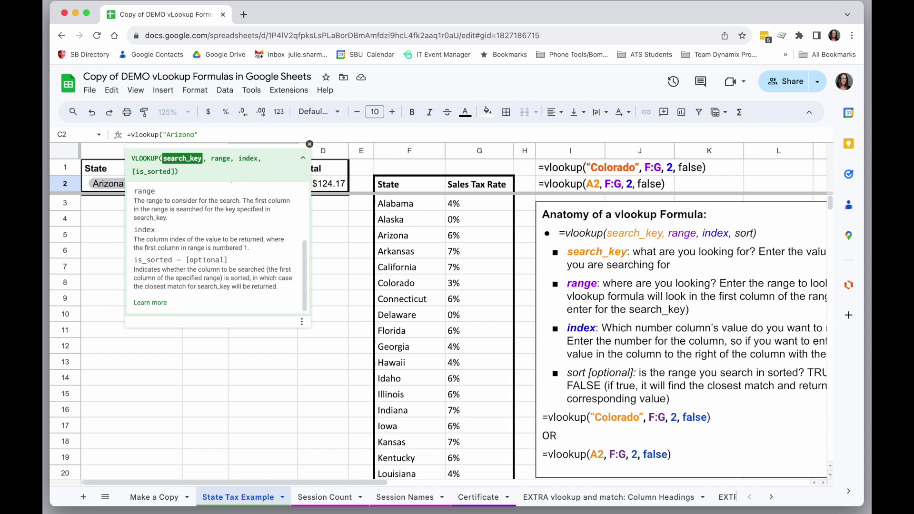
pyautogui.write(',')
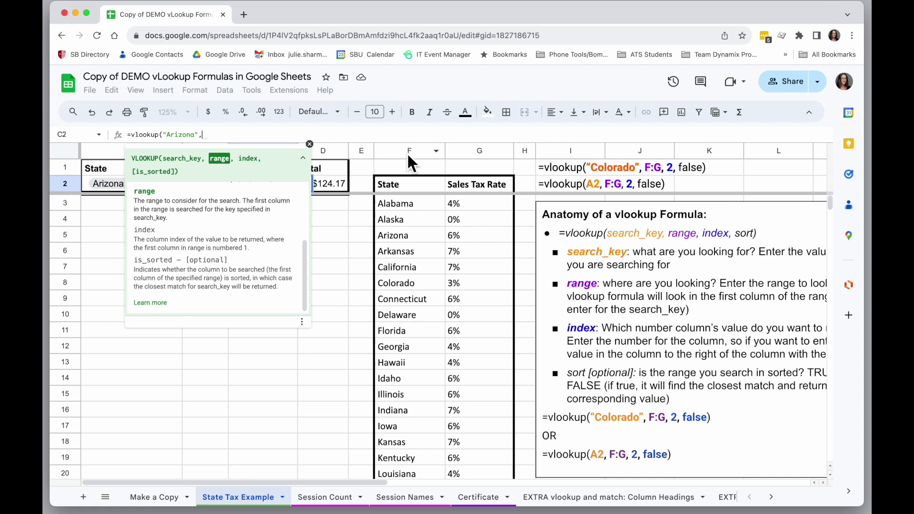
# - Add columns F:G as the lookup range, followed by a comma: =vlookup("Arizona",F:G,
pyautogui.moveTo(408, 152); pyautogui.dragTo(474, 155)
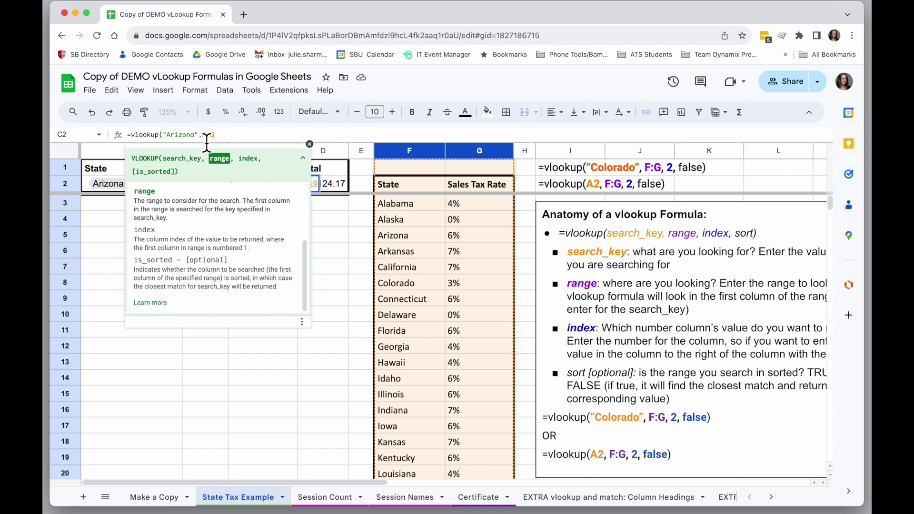
pyautogui.write(',')
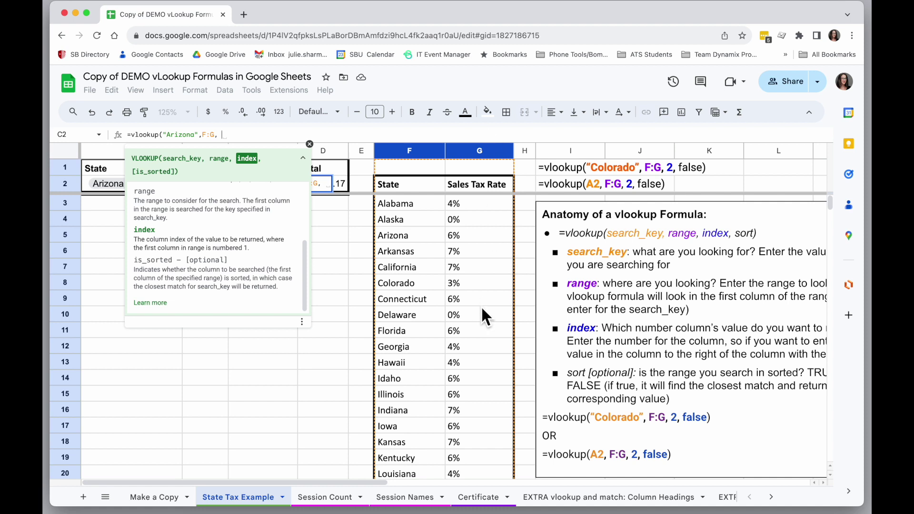
# - Add return column 2 and TRUE as the sorted argument to the Arizona lookup
pyautogui.write('2')
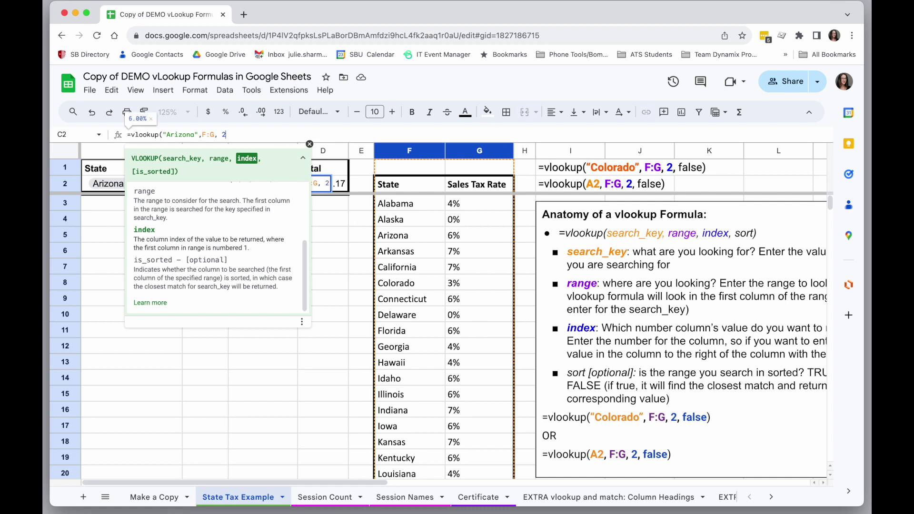
pyautogui.write(',')
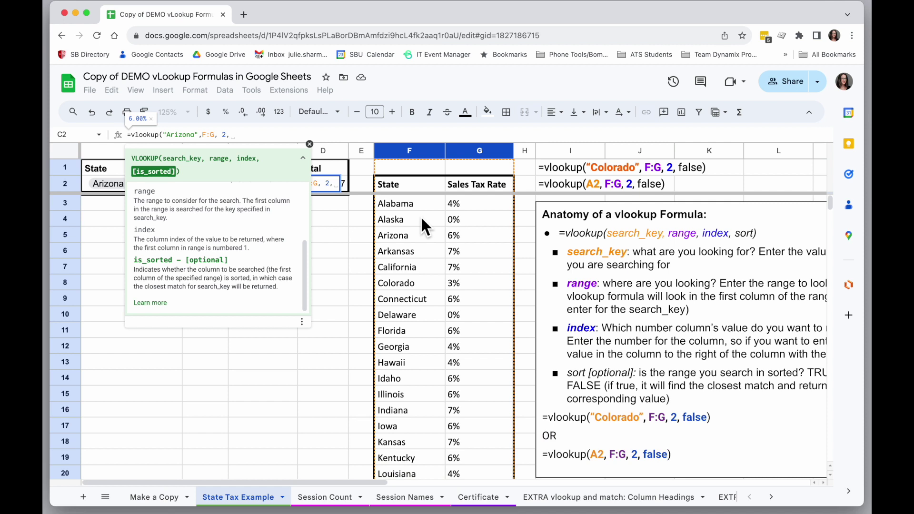
pyautogui.write('TRUE')
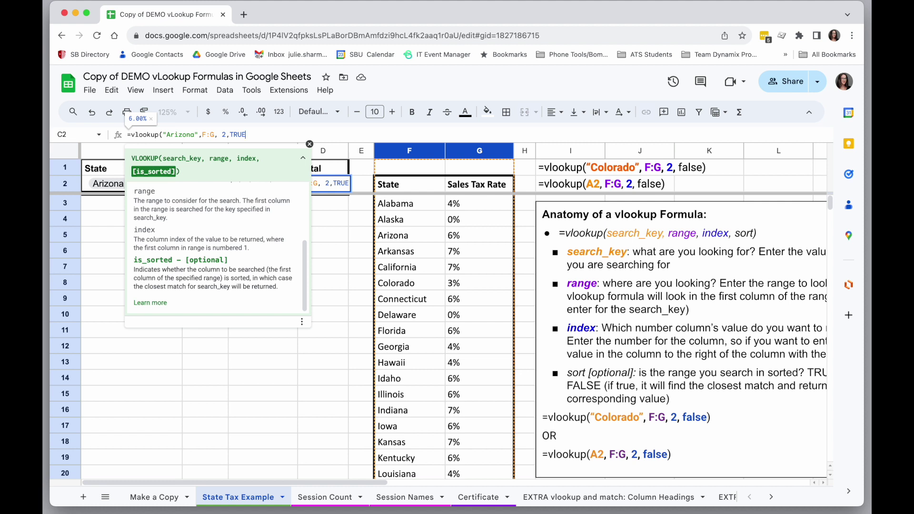
# - Close and enter the Arizona VLOOKUP in C2, then check Arizona's 6% rate in the table
pyautogui.write(')')
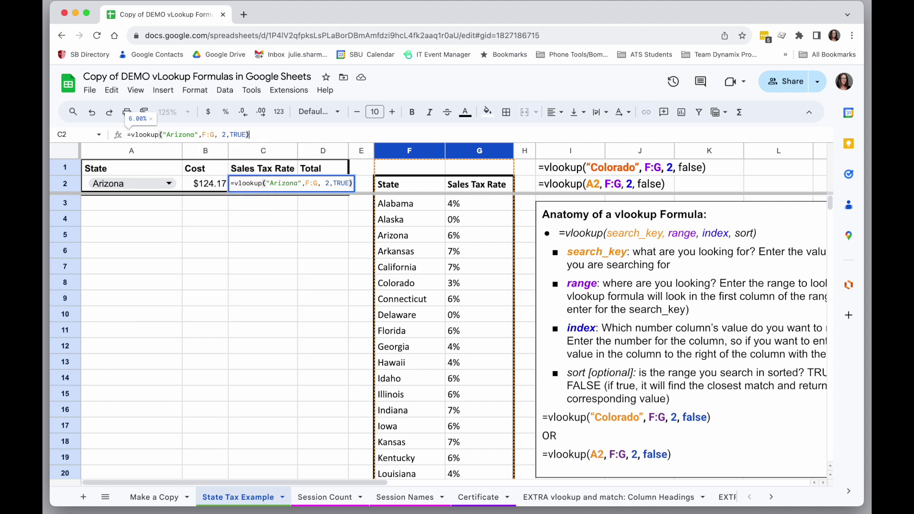
pyautogui.press('Return')
pyautogui.click(263, 185)
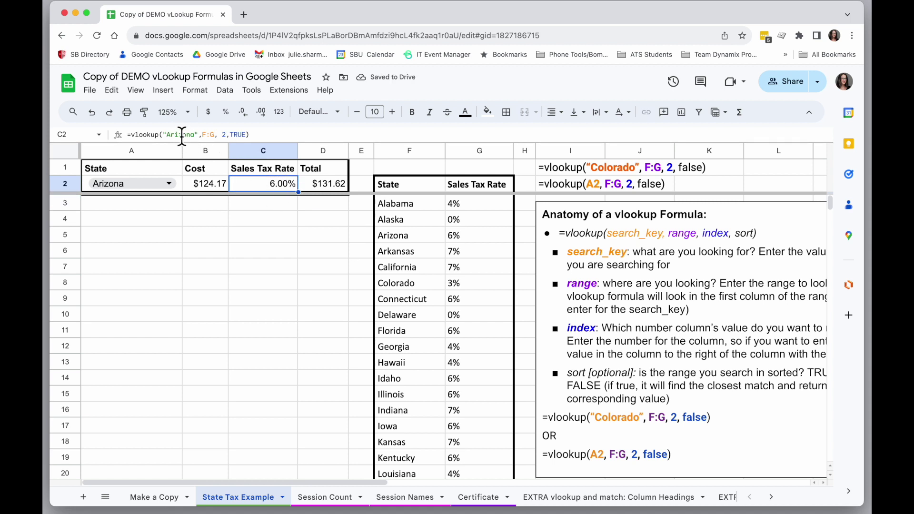
pyautogui.click(404, 236)
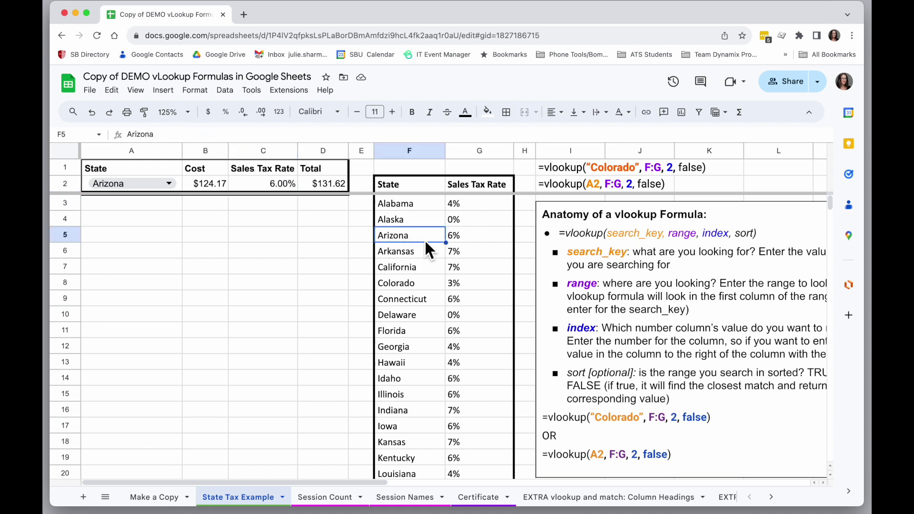
pyautogui.click(477, 236)
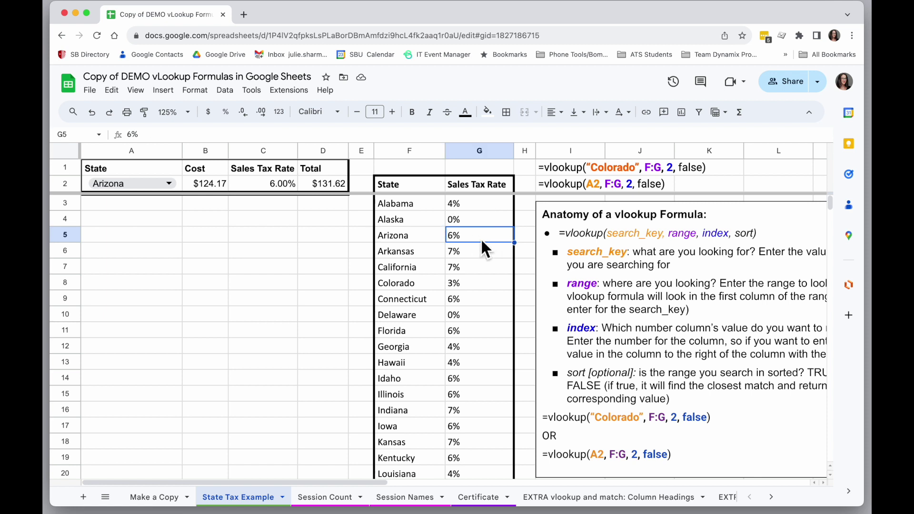
# - Change the C2 search key from Arizona to Alaska, which returns 0.00%
pyautogui.click(266, 186)
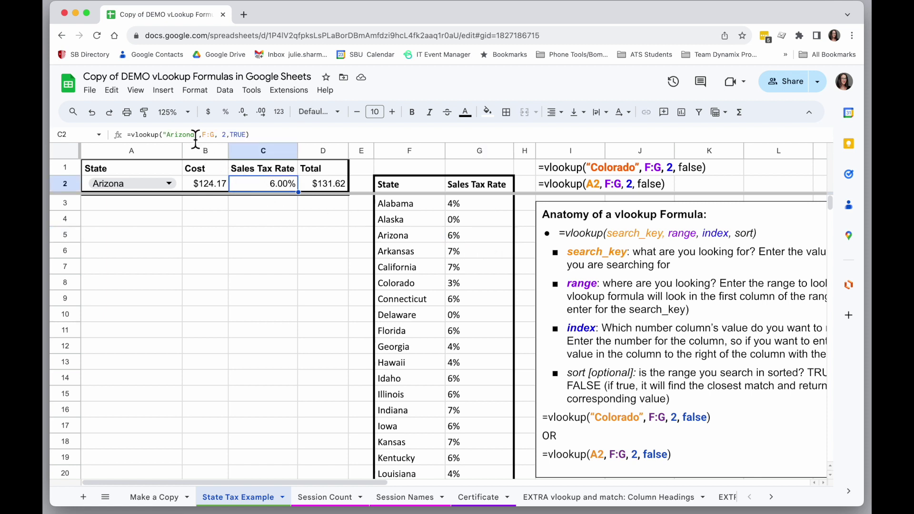
pyautogui.click(170, 135)
pyautogui.press('BackSpace')
pyautogui.hotkey('shift', 'alt', 'Right')
pyautogui.write('Alaska')
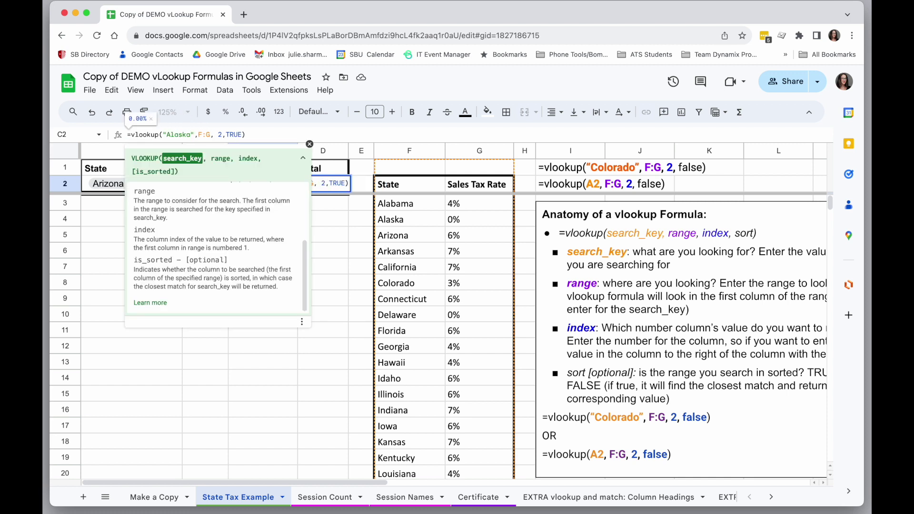
pyautogui.press('Return')
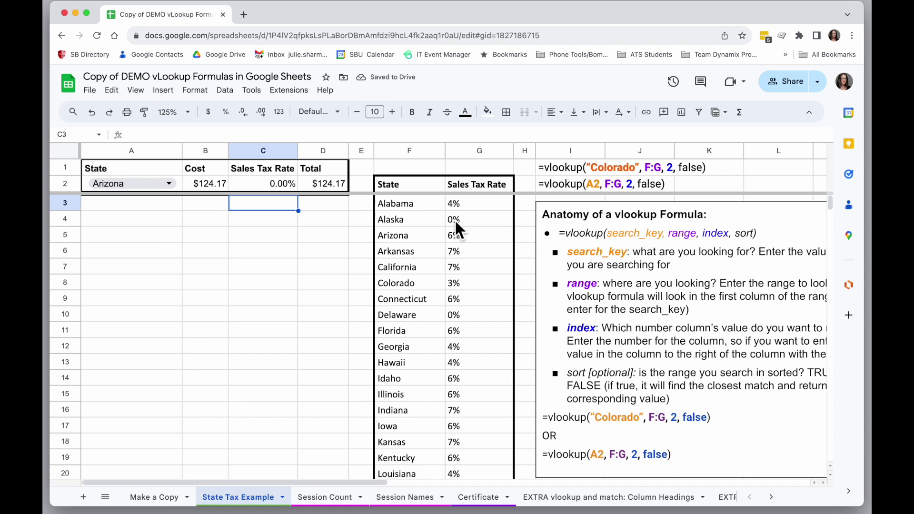
pyautogui.click(267, 187)
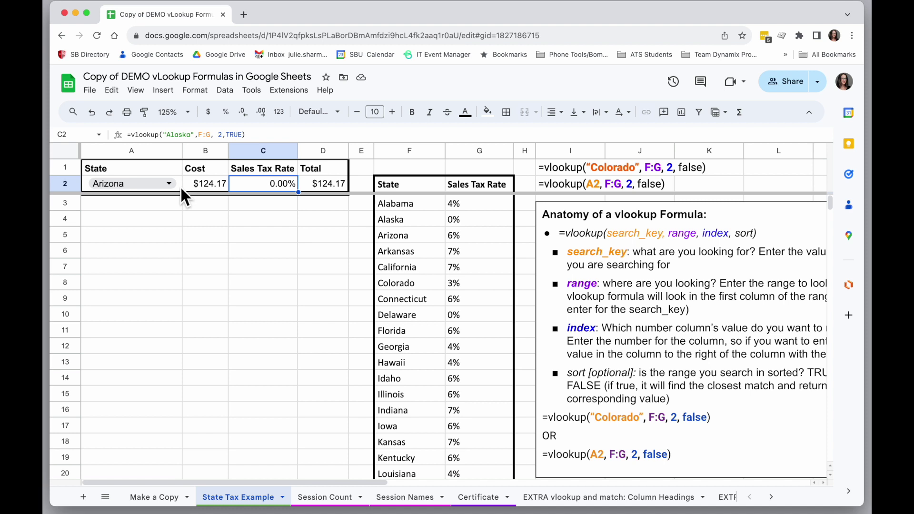
pyautogui.click(195, 135)
pyautogui.press('BackSpace')
pyautogui.press('BackSpace')
pyautogui.press('BackSpace')
pyautogui.press('BackSpace')
pyautogui.press('BackSpace')
pyautogui.write('o')
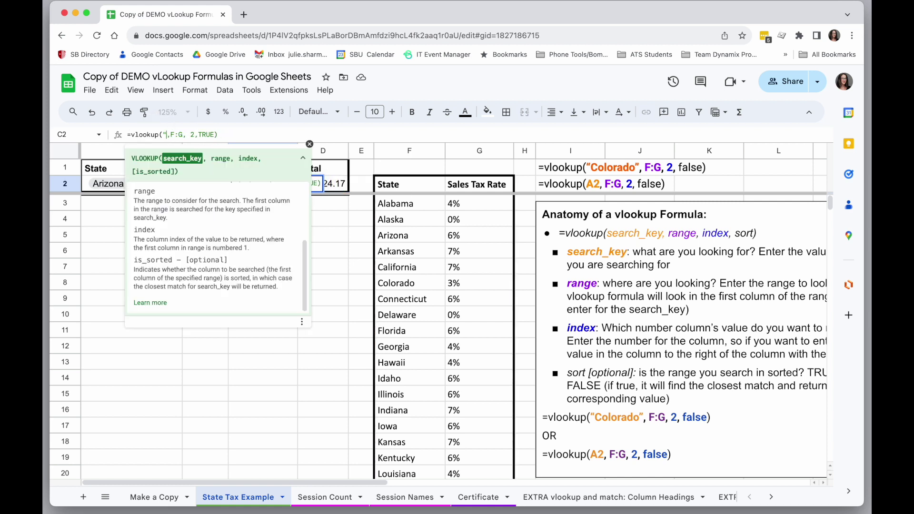
pyautogui.press('BackSpace')
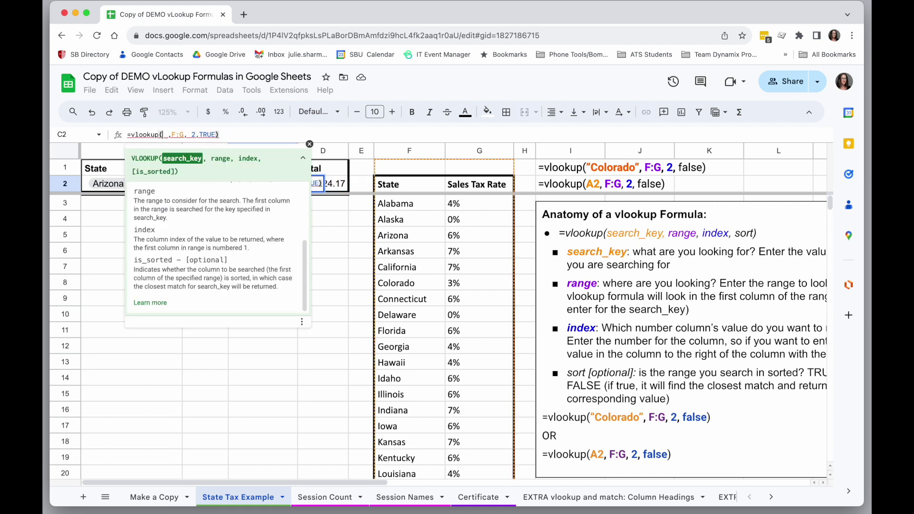
pyautogui.click(87, 183)
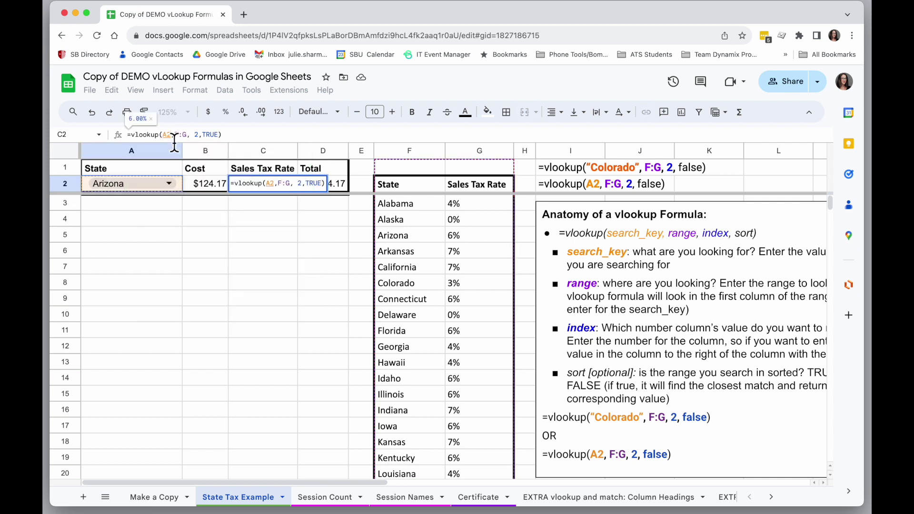
pyautogui.press('Return')
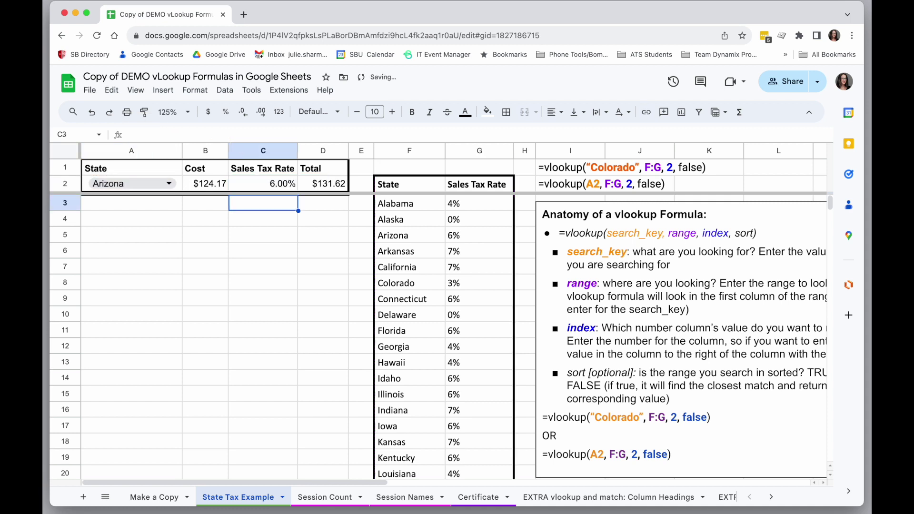
pyautogui.click(171, 183)
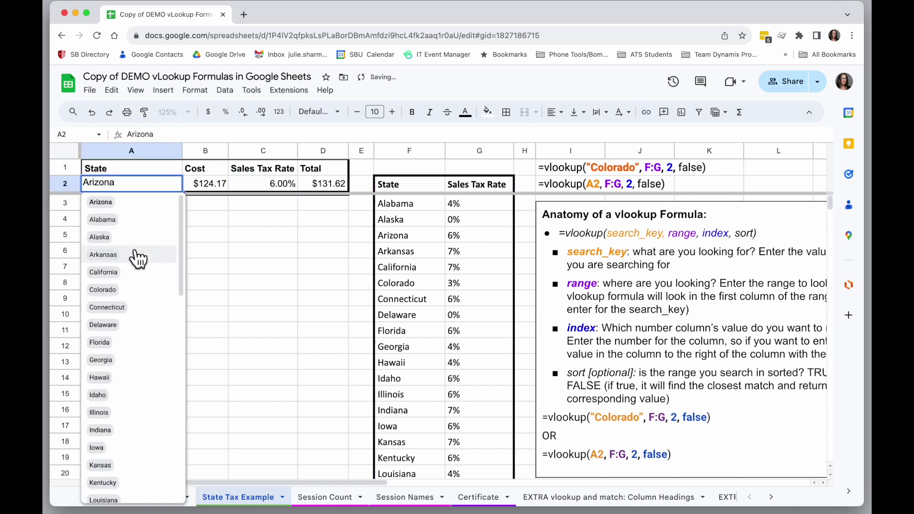
pyautogui.click(136, 251)
pyautogui.click(171, 184)
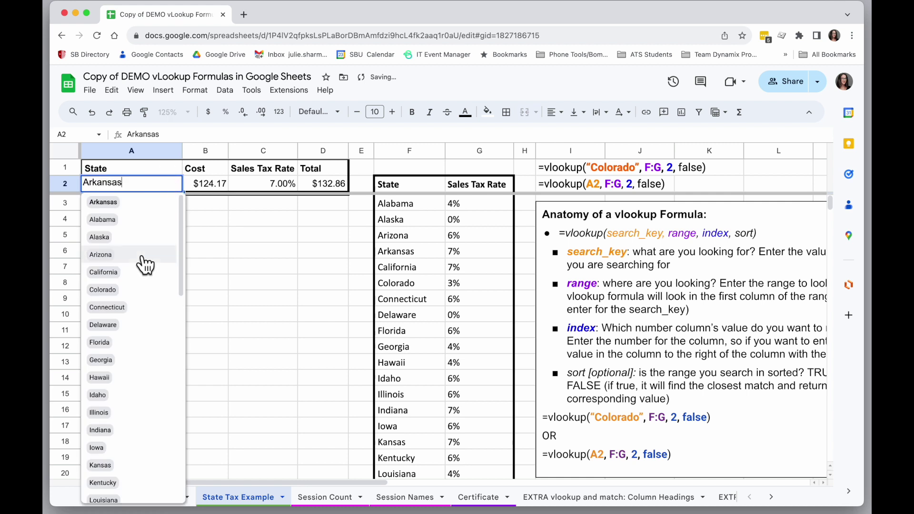
pyautogui.click(131, 327)
pyautogui.click(182, 181)
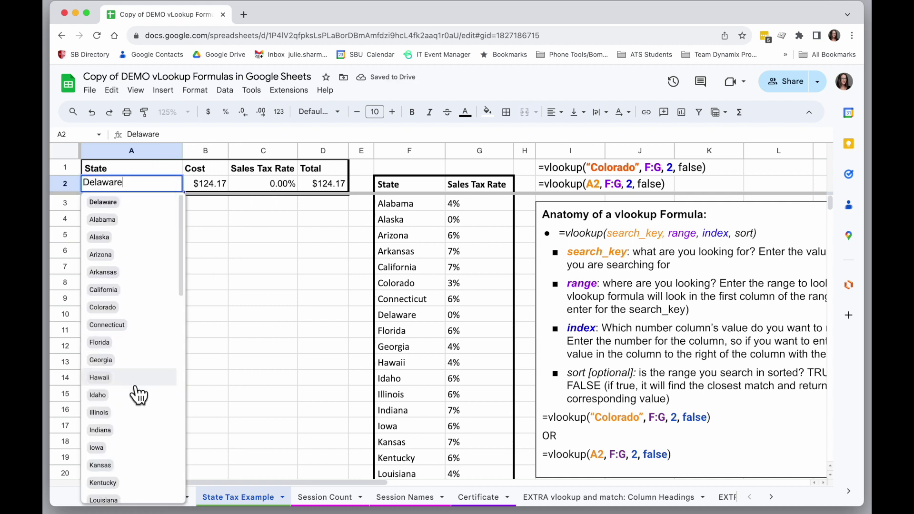
pyautogui.scroll(-1, 135, 392)
pyautogui.click(128, 452)
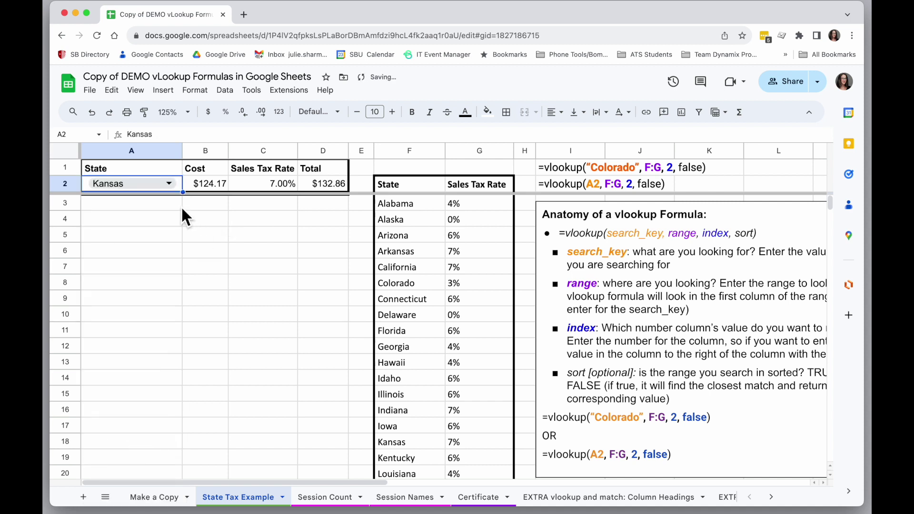
pyautogui.click(170, 184)
pyautogui.scroll(-1, 128, 415)
pyautogui.click(126, 425)
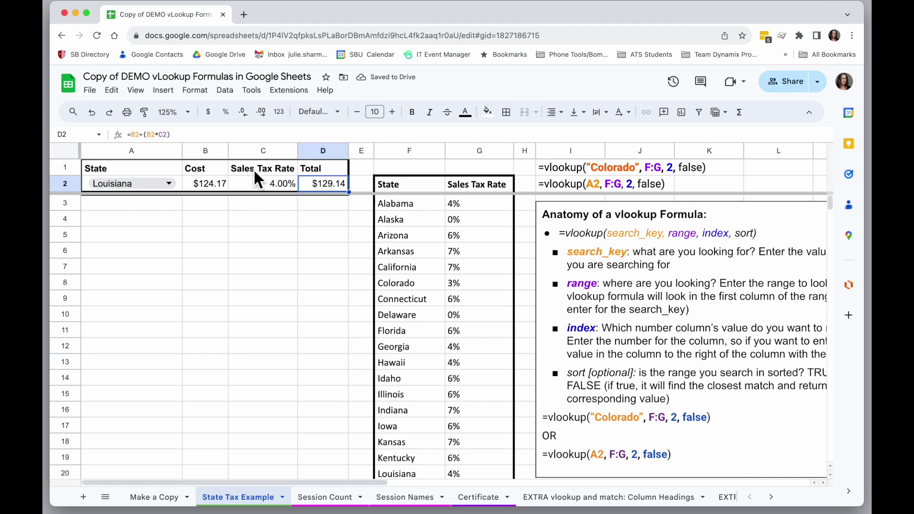
pyautogui.click(272, 187)
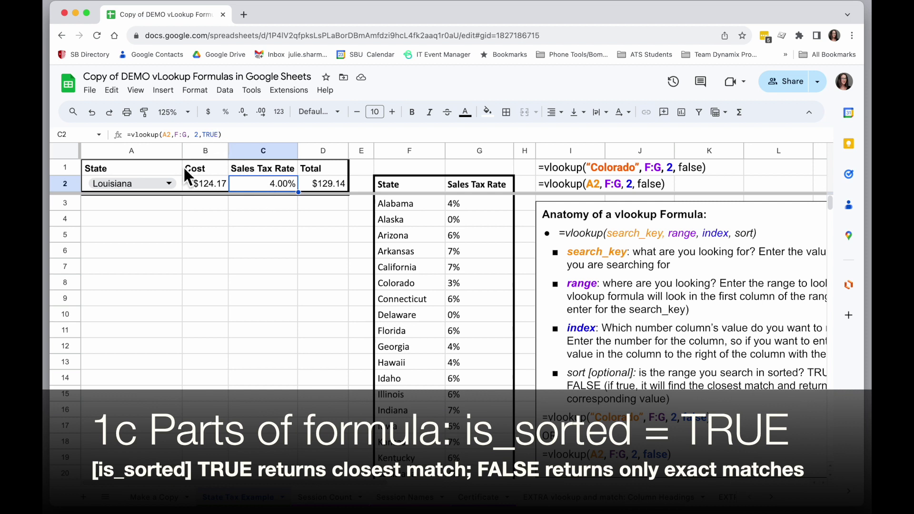
# - Enter Spain as the state in A2, dismissing the invalid-input warning
pyautogui.click(181, 185)
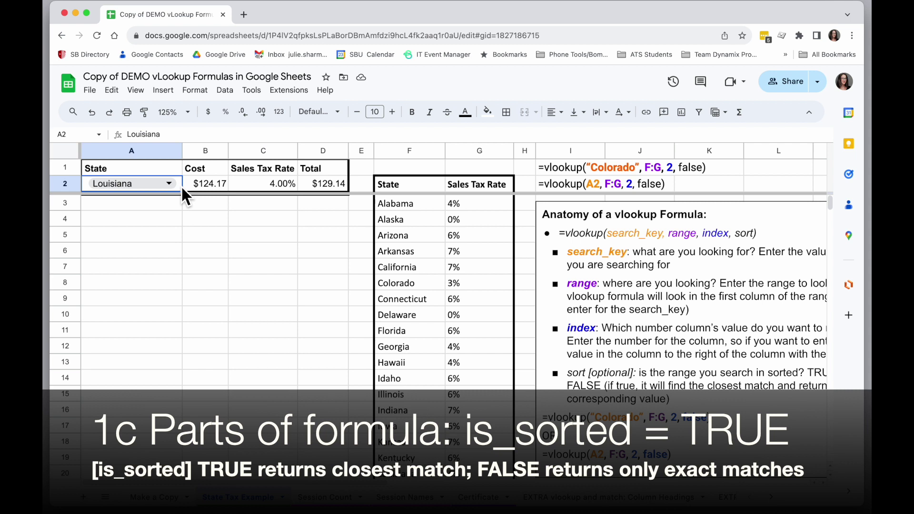
pyautogui.write('Spain')
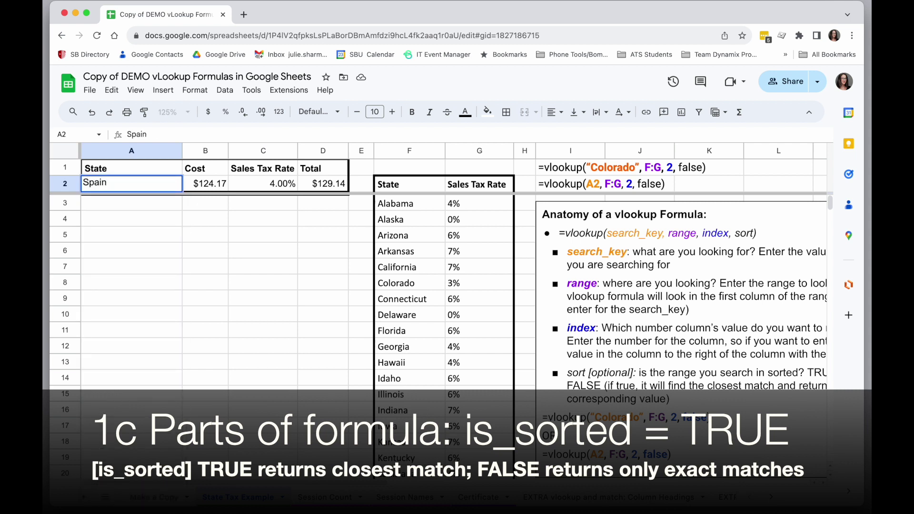
pyautogui.press('Return')
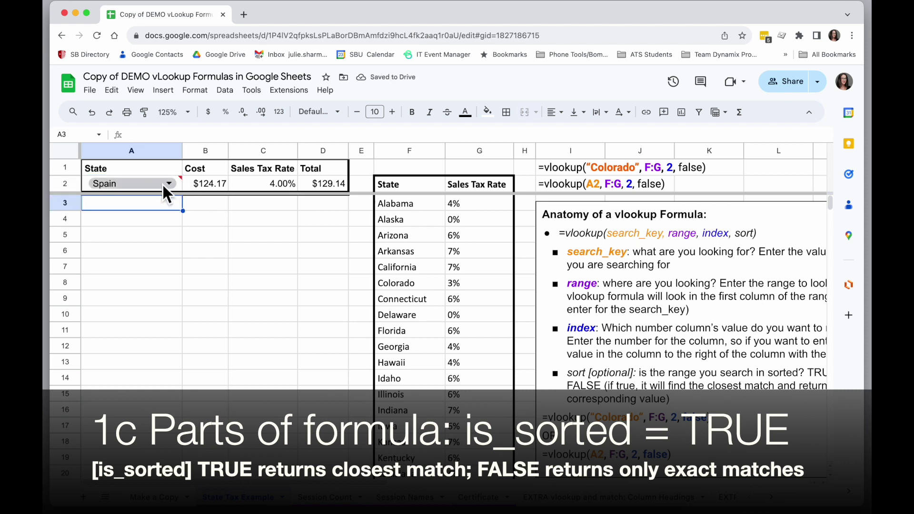
pyautogui.moveTo(181, 193)
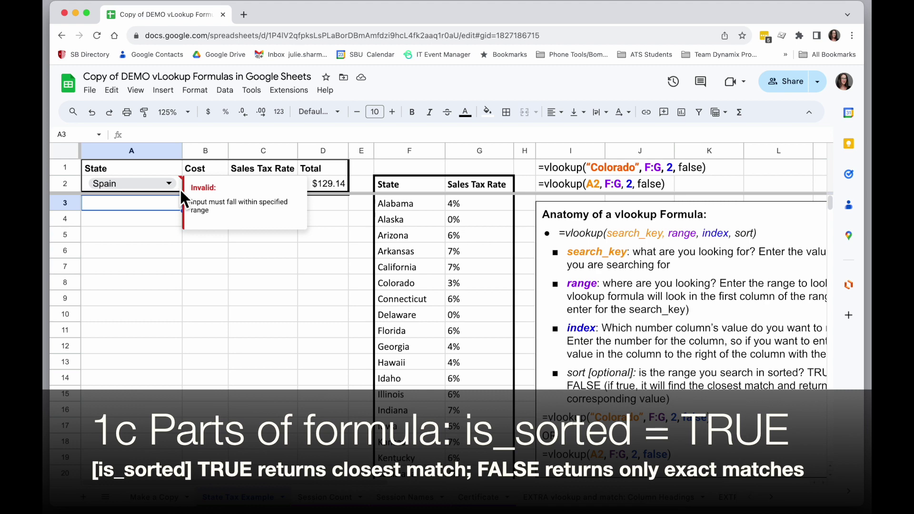
pyautogui.click(282, 165)
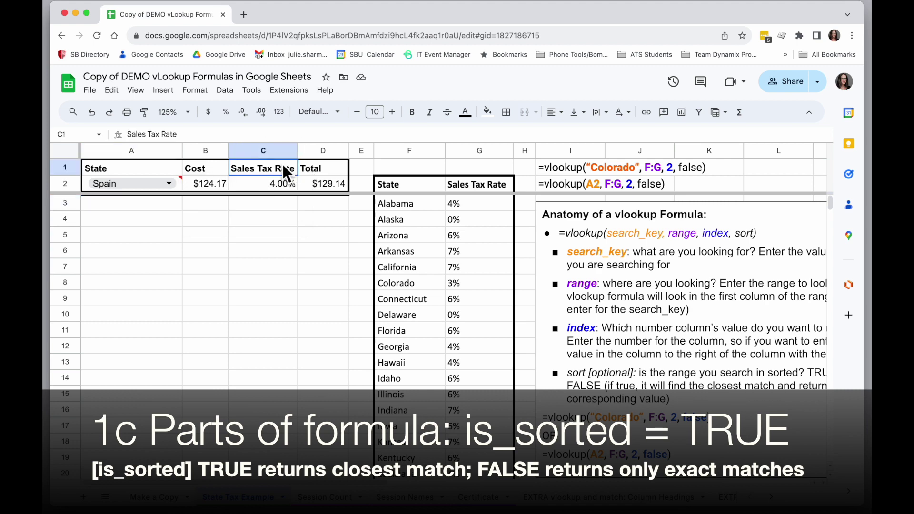
# - Review C2's TRUE lookup and scroll to South Dakota's 4% rate, which Spain approximately matches
pyautogui.click(293, 189)
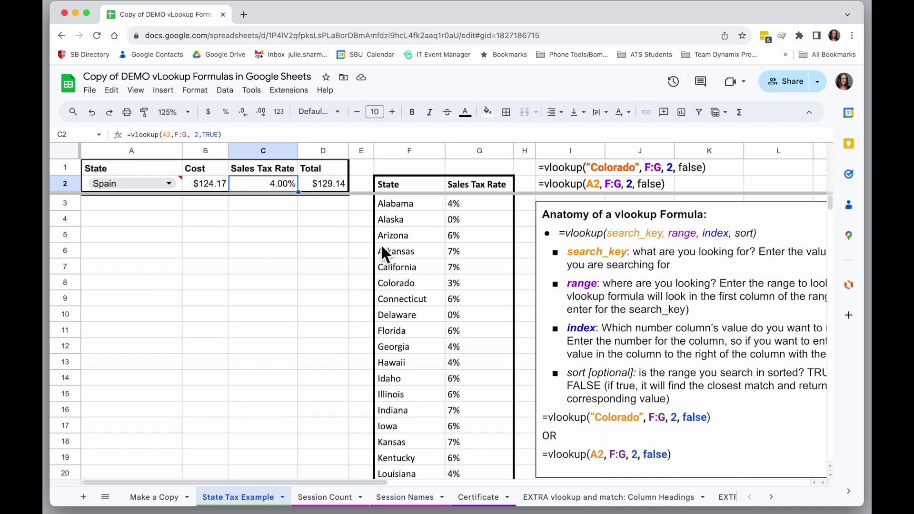
pyautogui.scroll(-2, 431, 321)
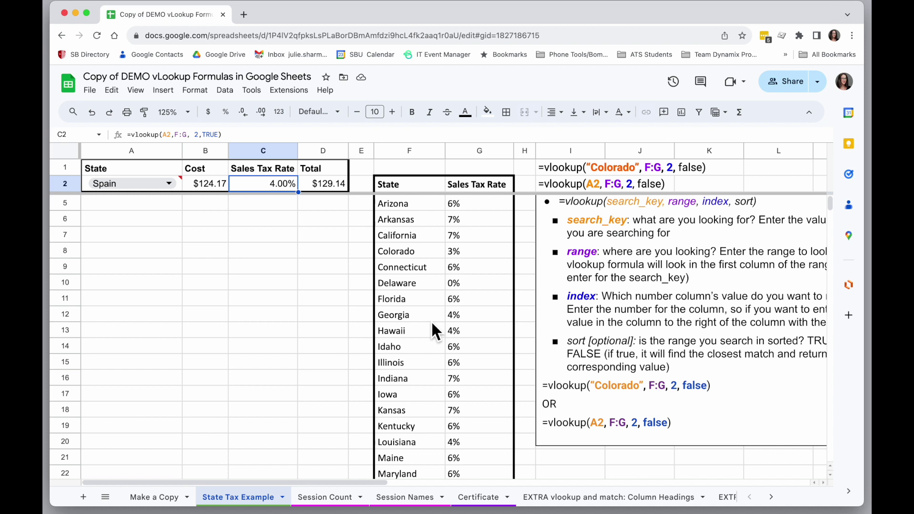
pyautogui.scroll(-5, 430, 321)
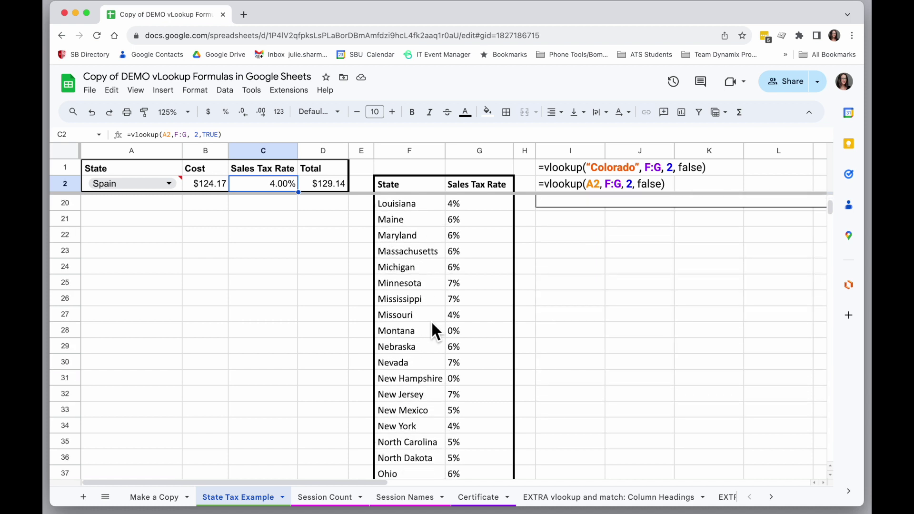
pyautogui.scroll(-3, 430, 321)
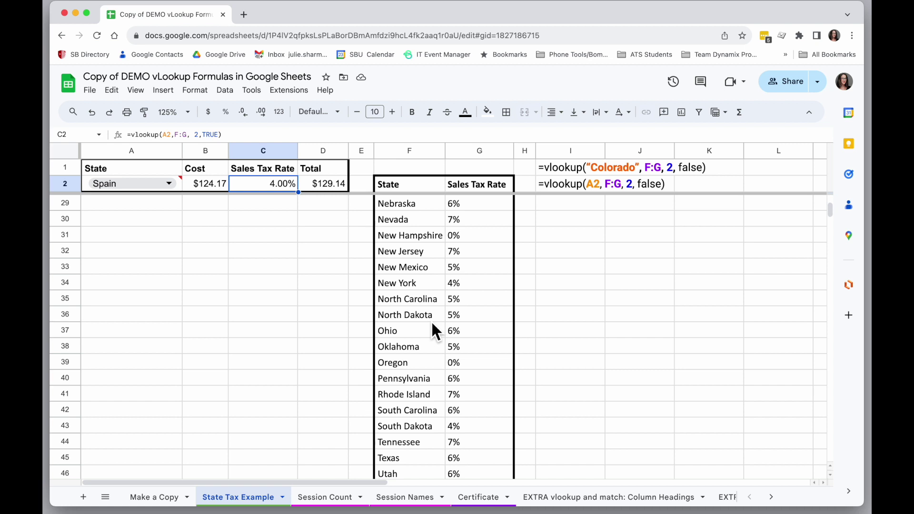
pyautogui.scroll(-1, 430, 321)
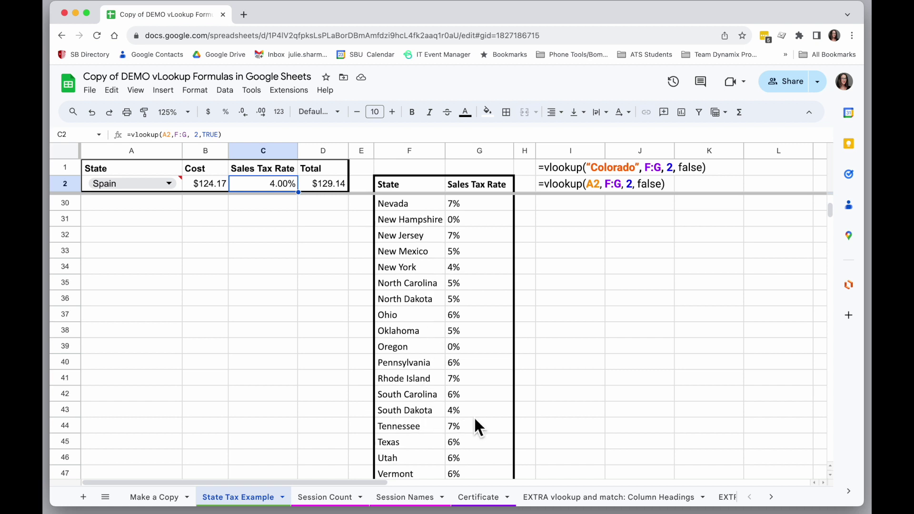
pyautogui.moveTo(473, 416); pyautogui.dragTo(433, 415)
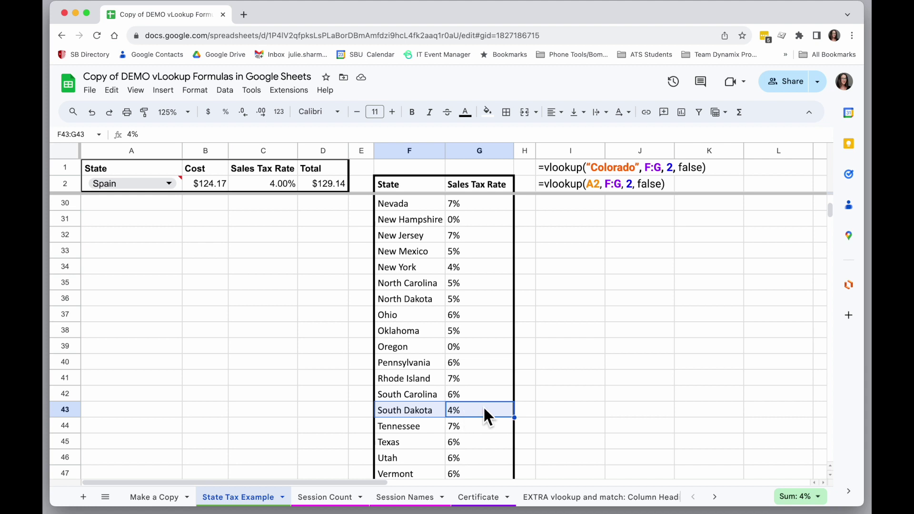
pyautogui.scroll(10, 439, 279)
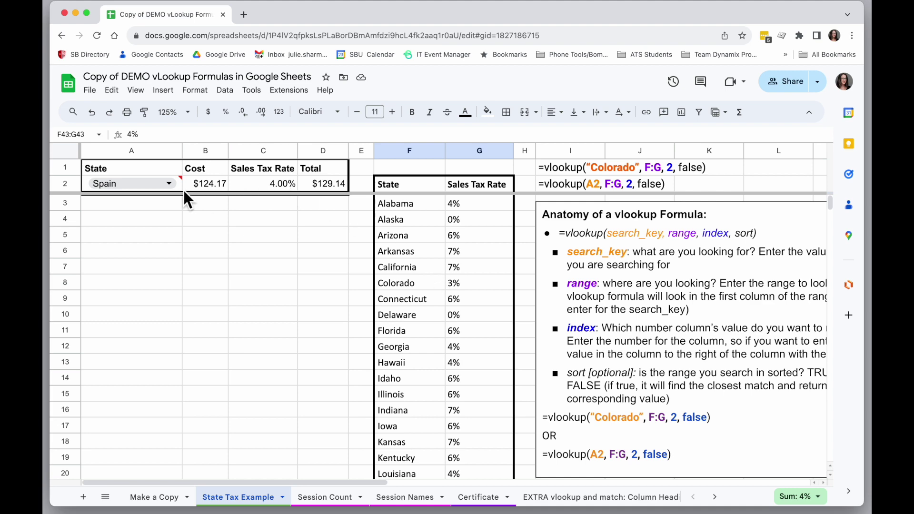
pyautogui.click(261, 183)
# - Rewrite C2 as =vlookup(A2,F:G, 2,FALSE) for exact match, so Spain now shows #N/A
pyautogui.write('=vlookup(A2,F:G, 2,T')
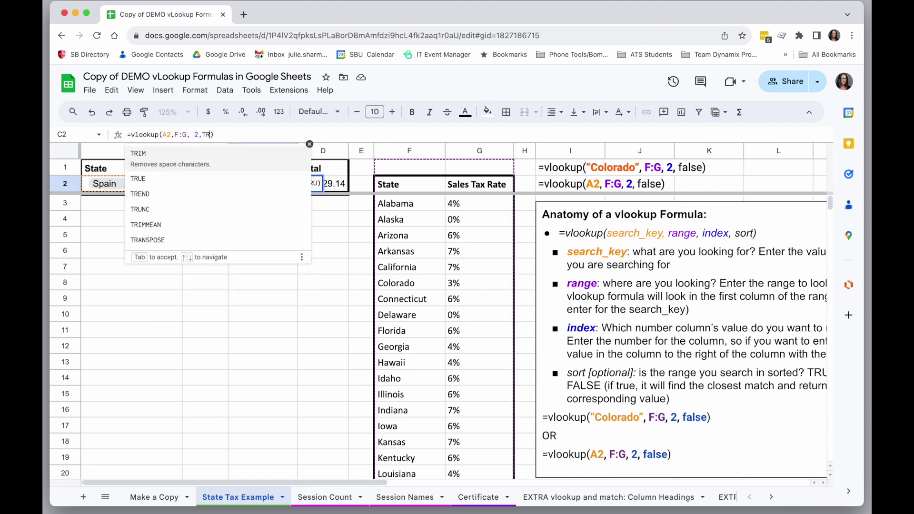
pyautogui.press('BackSpace')
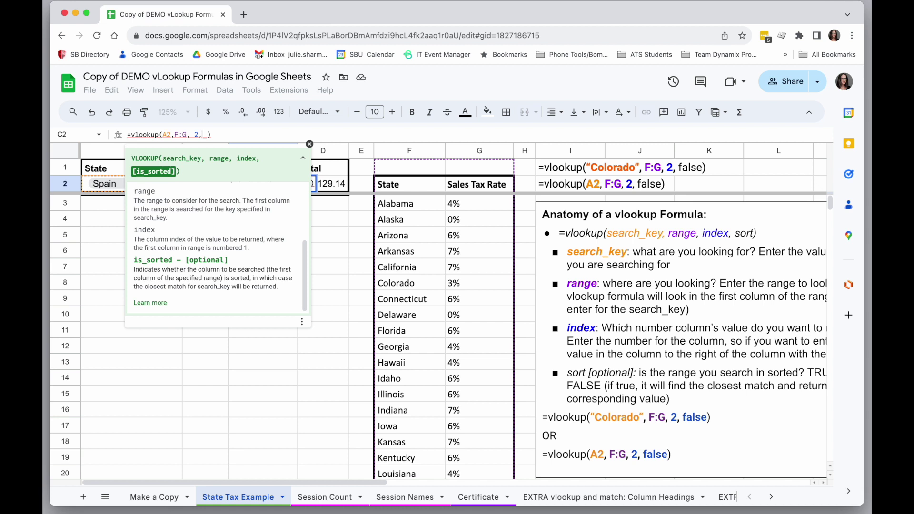
pyautogui.write('FALSE')
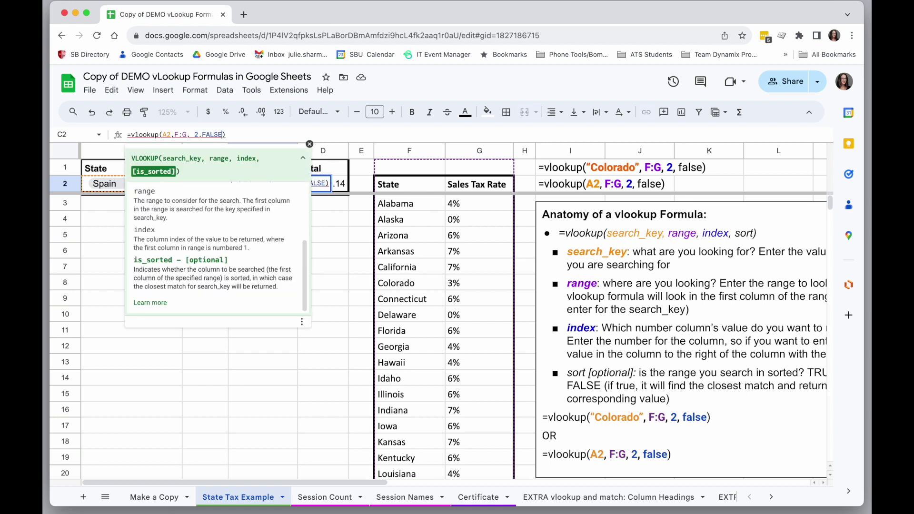
pyautogui.press('Return')
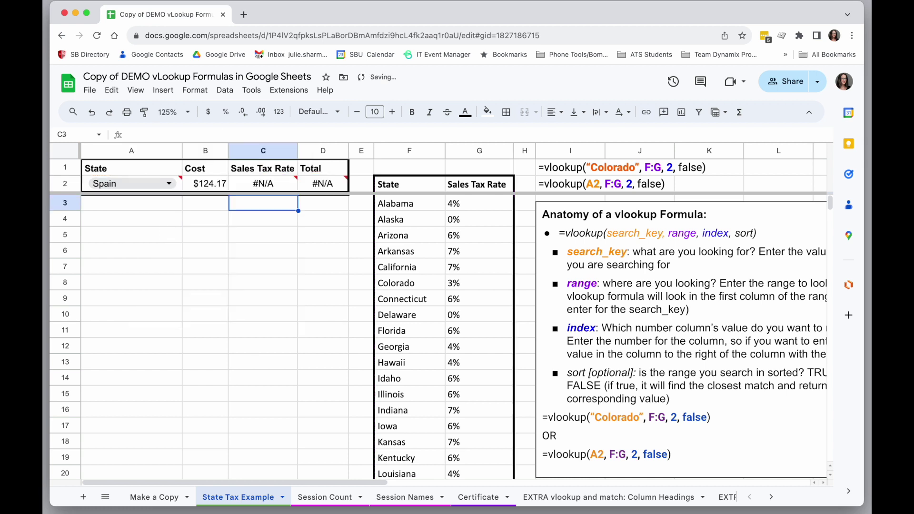
pyautogui.click(272, 183)
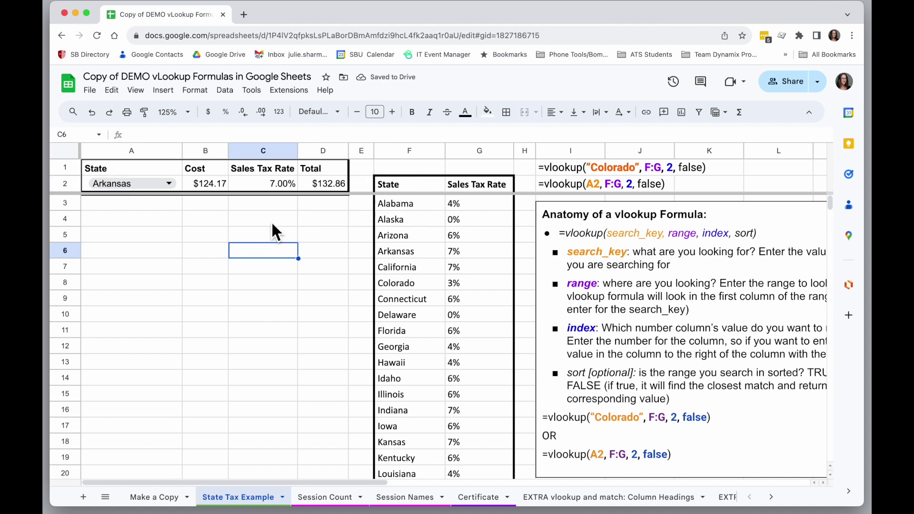
# - Move to the Session Count sheet and look over the Name column and F2 under Select Sessions' Names
pyautogui.click(275, 184)
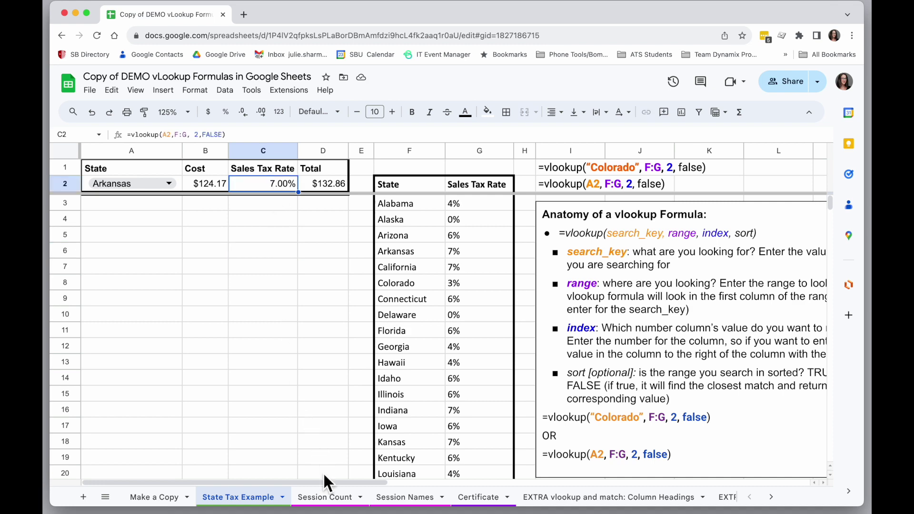
pyautogui.click(335, 498)
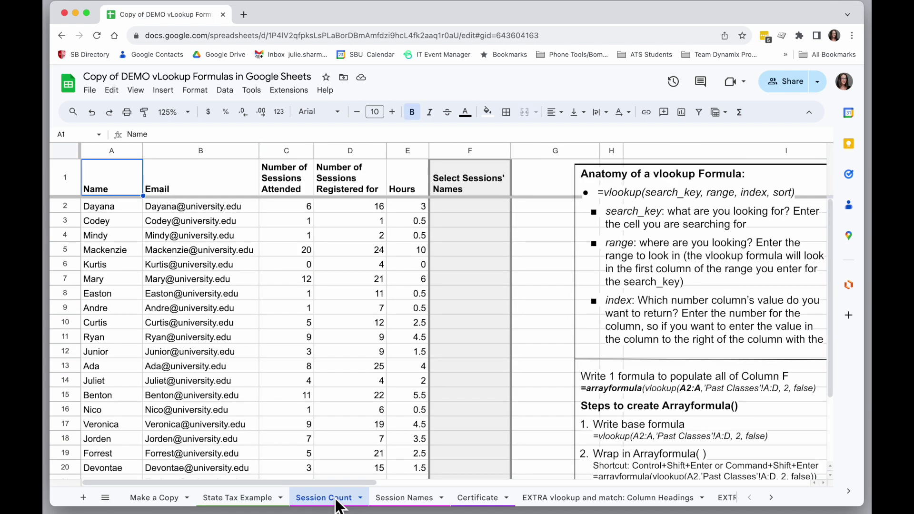
pyautogui.moveTo(213, 248)
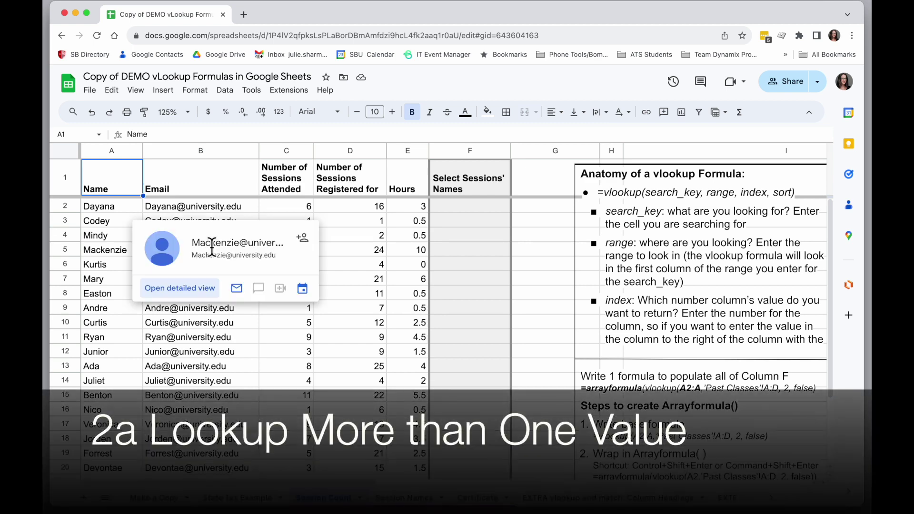
pyautogui.click(112, 151)
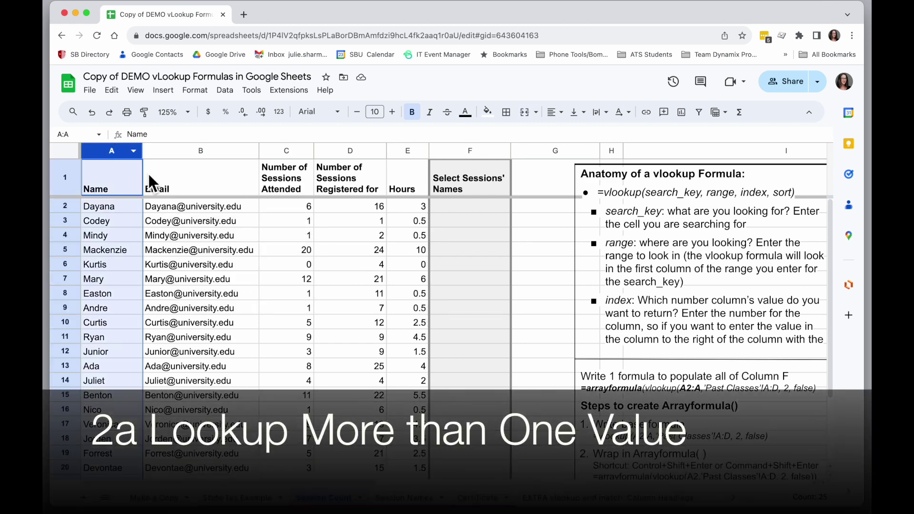
pyautogui.click(292, 214)
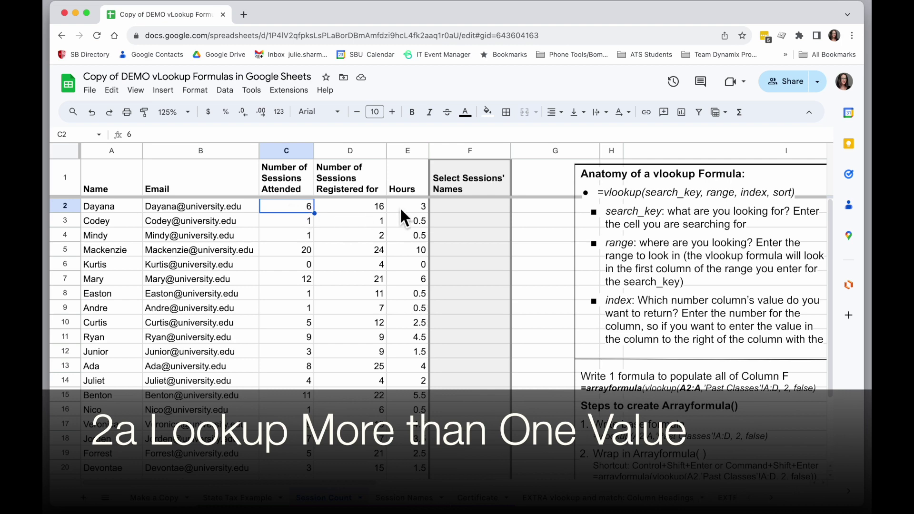
pyautogui.click(413, 207)
pyautogui.click(434, 208)
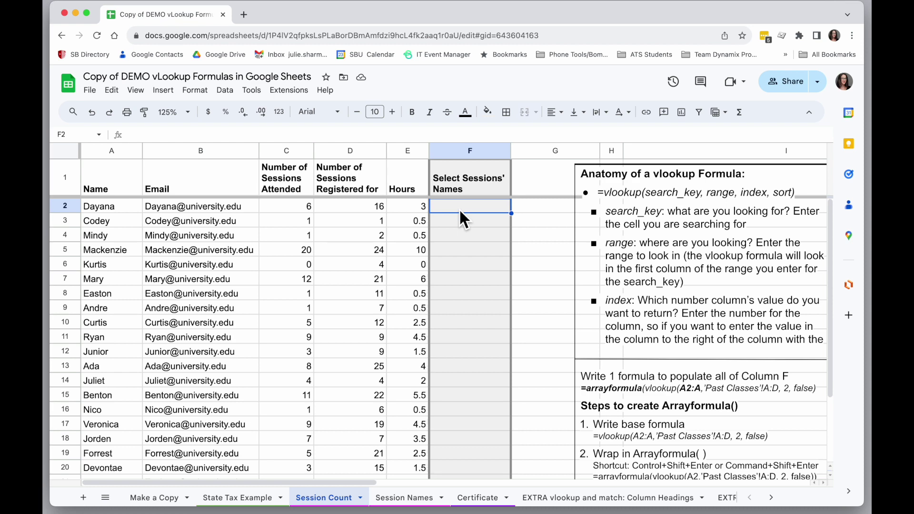
# - Compare the Email and Sessions Attended columns across both sheets, then begin =vlookup( in F2
pyautogui.click(413, 498)
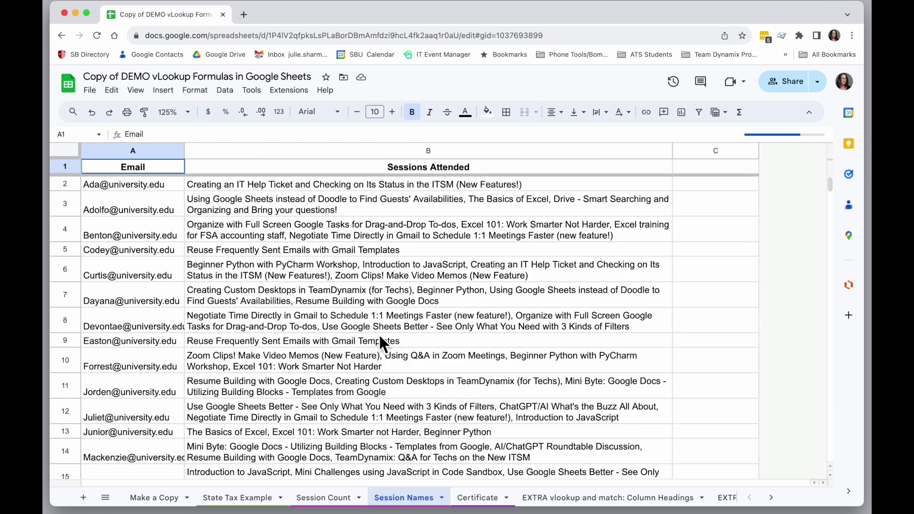
pyautogui.click(126, 149)
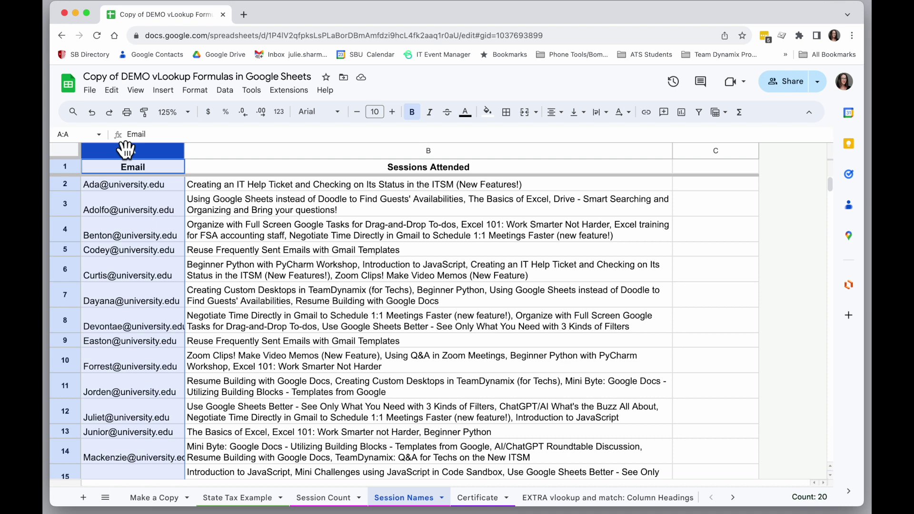
pyautogui.click(324, 498)
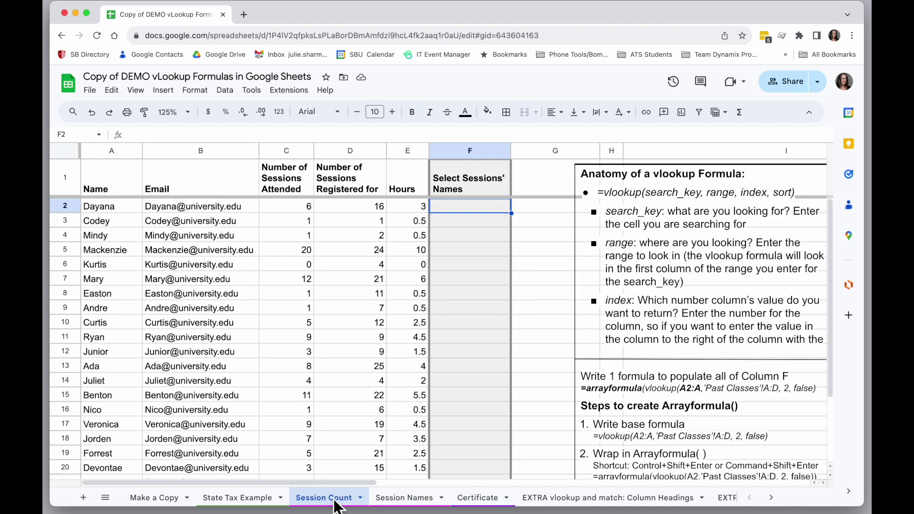
pyautogui.click(190, 151)
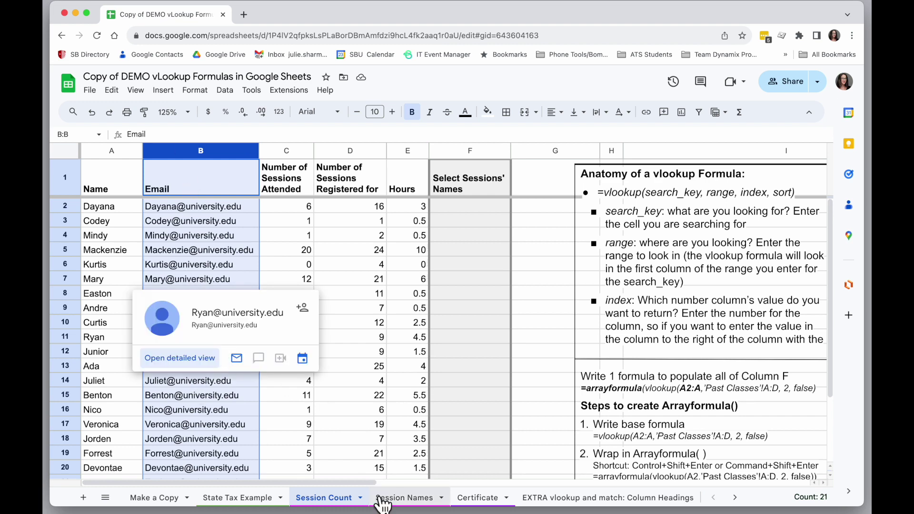
pyautogui.click(403, 500)
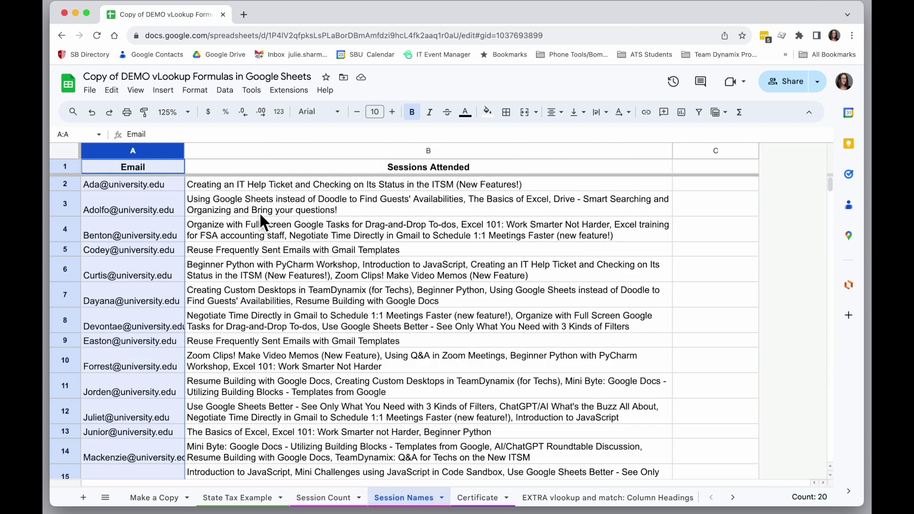
pyautogui.click(257, 150)
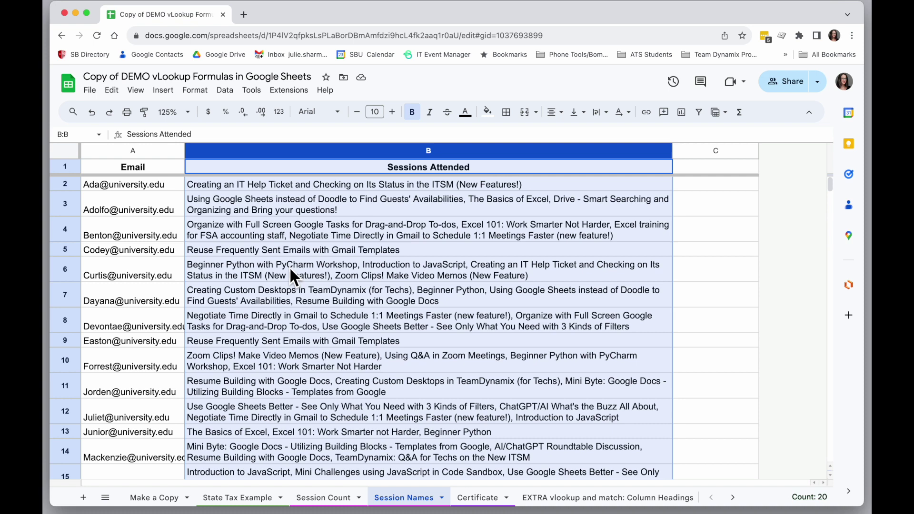
pyautogui.click(323, 497)
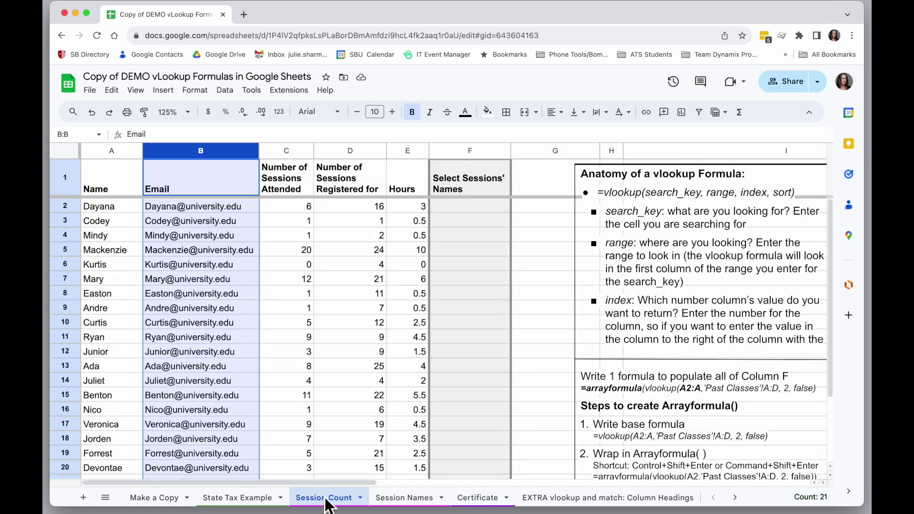
pyautogui.click(465, 205)
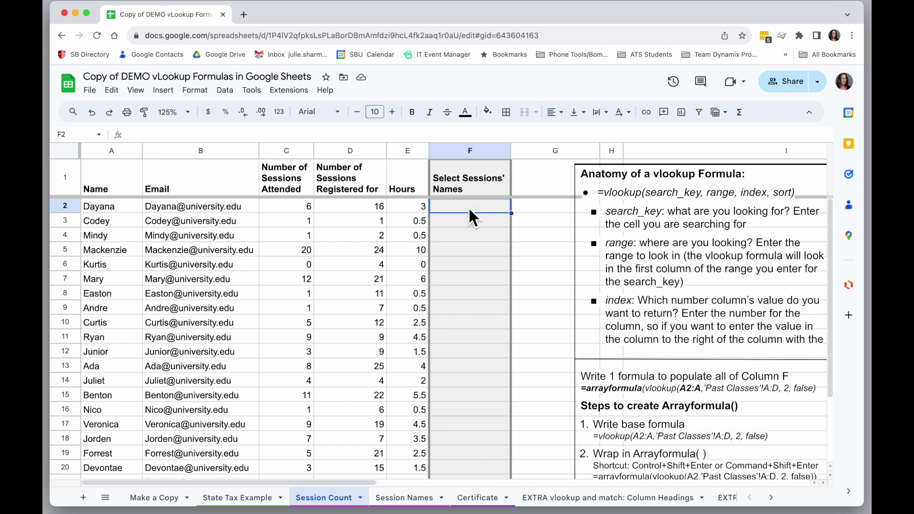
pyautogui.write('=')
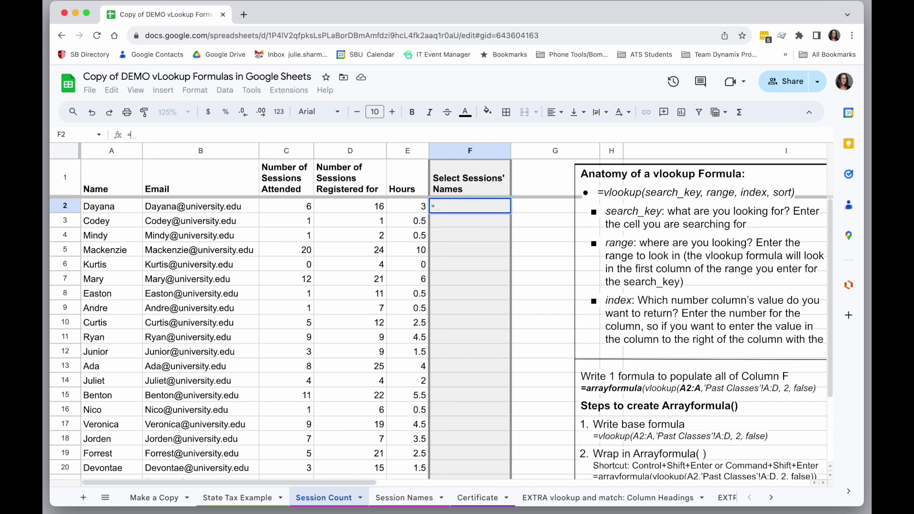
pyautogui.write('vlookup(')
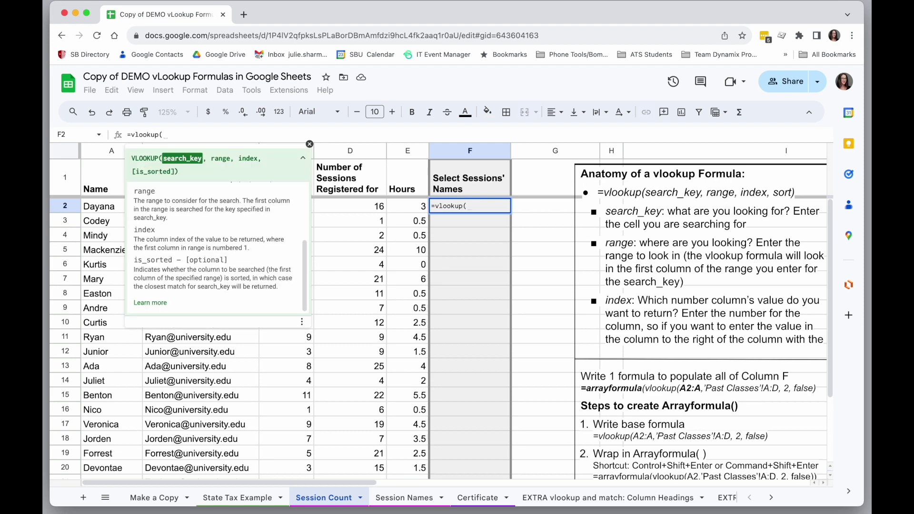
# - Set B2's email as the search key, making F2 read =vlookup(B2,
pyautogui.click(303, 158)
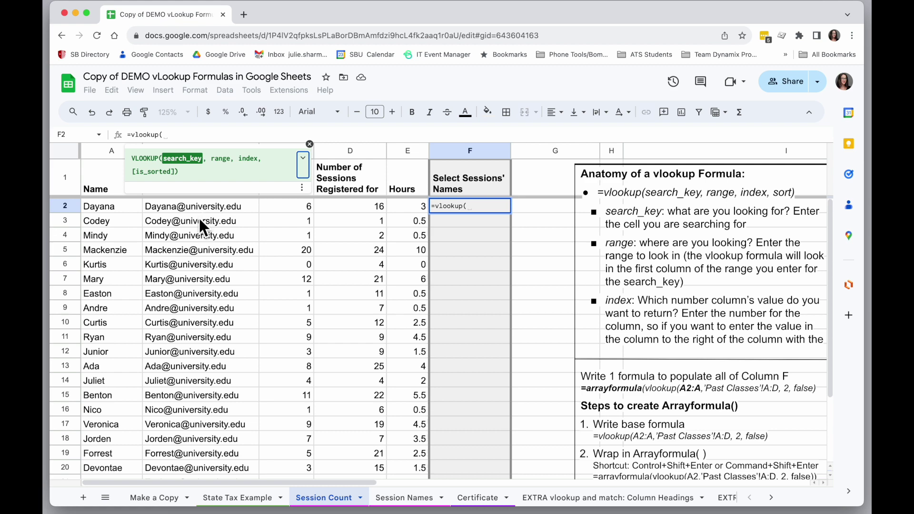
pyautogui.moveTo(202, 212)
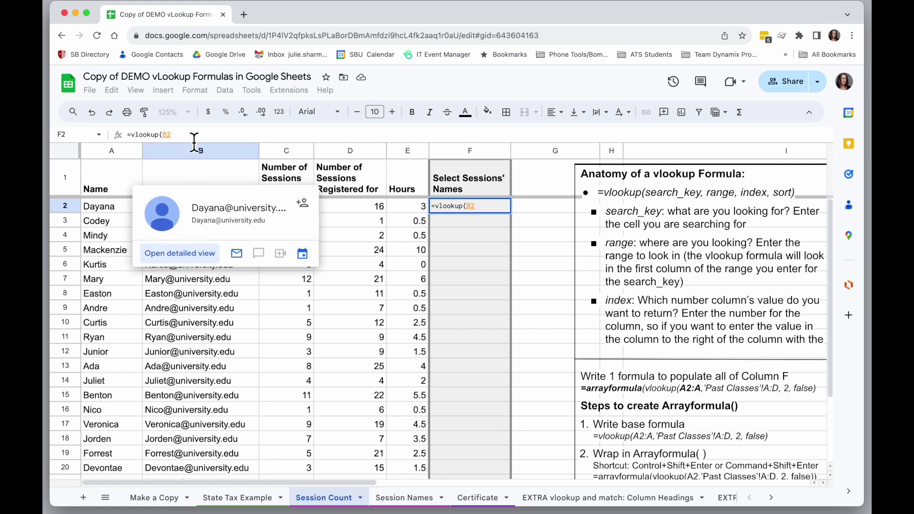
pyautogui.click(190, 206)
pyautogui.write(',')
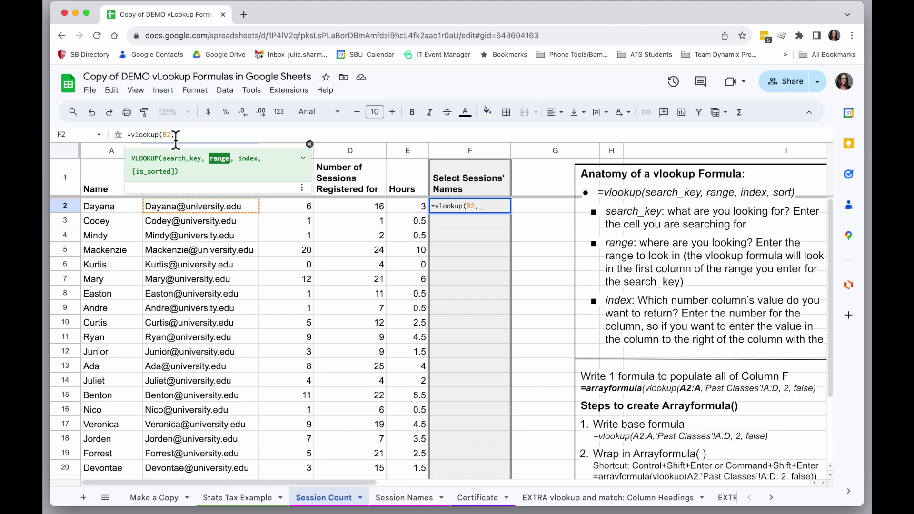
# - Preview the Email and Sessions Attended columns on Session Names, then resume editing F2
pyautogui.click(403, 500)
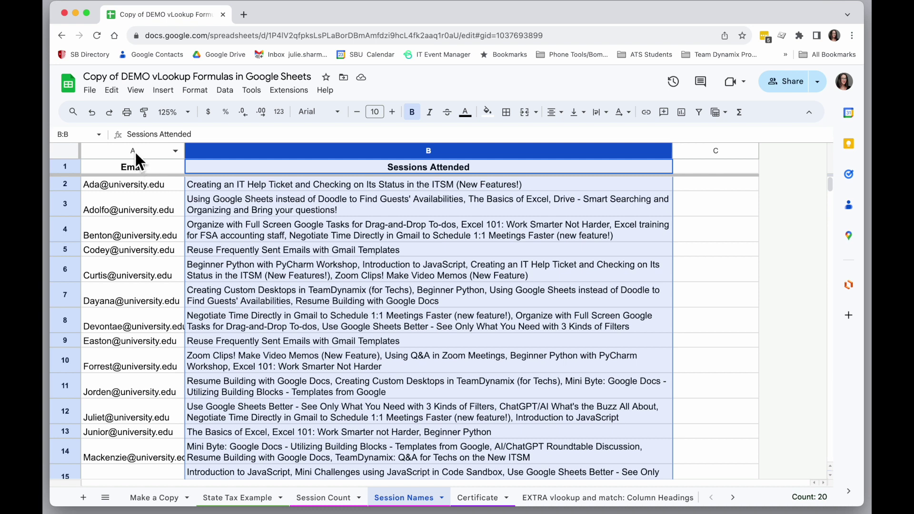
pyautogui.click(133, 150)
pyautogui.keyDown('shift'); pyautogui.click(239, 151); pyautogui.keyUp('shift')
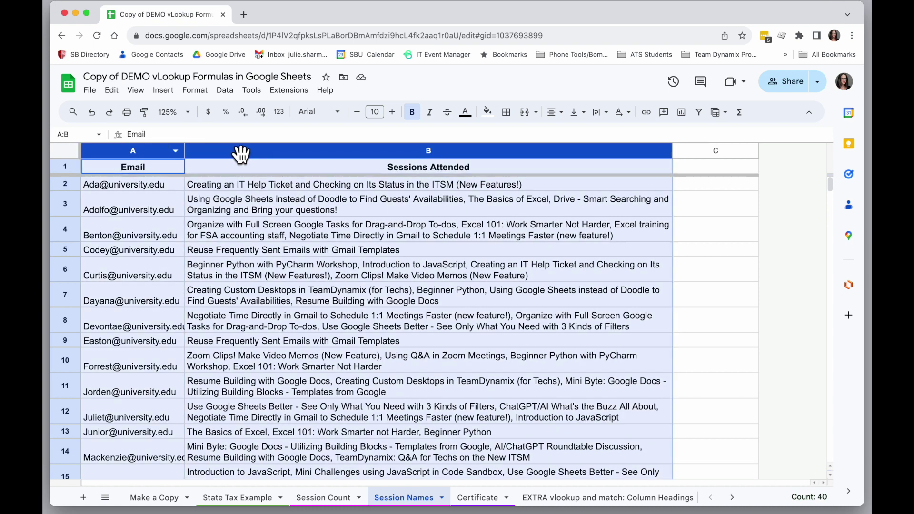
pyautogui.click(324, 497)
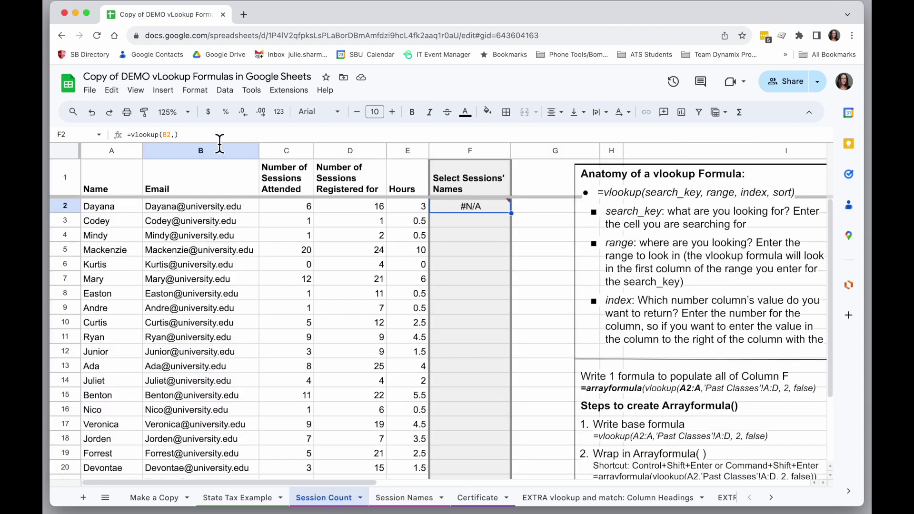
pyautogui.click(219, 141)
pyautogui.press('BackSpace')
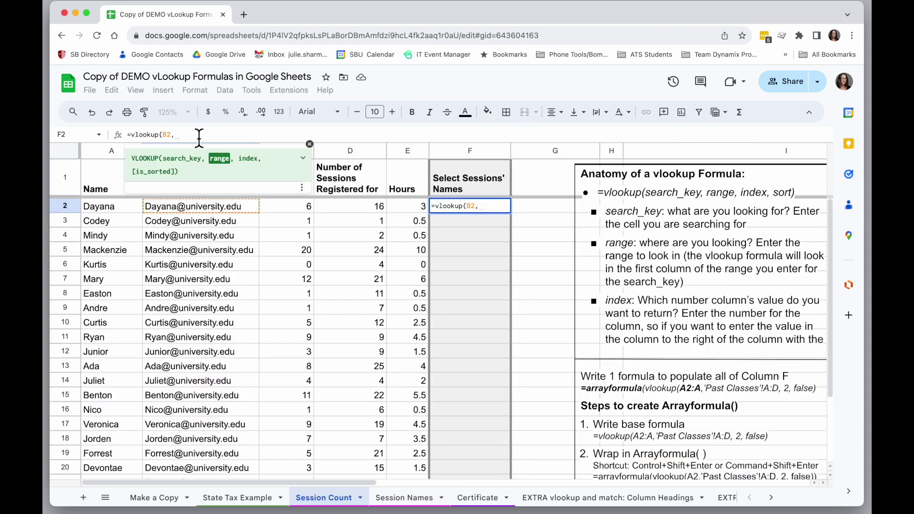
# - Complete F2 as =vlookup(B2,'Session Names'!A:B,2, FALSE), returning the matching session names
pyautogui.click(405, 504)
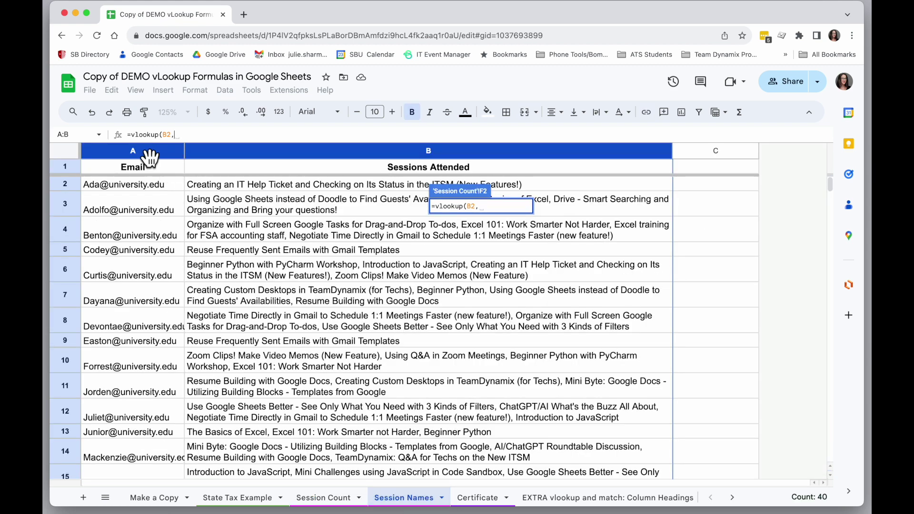
pyautogui.moveTo(151, 156); pyautogui.dragTo(210, 161)
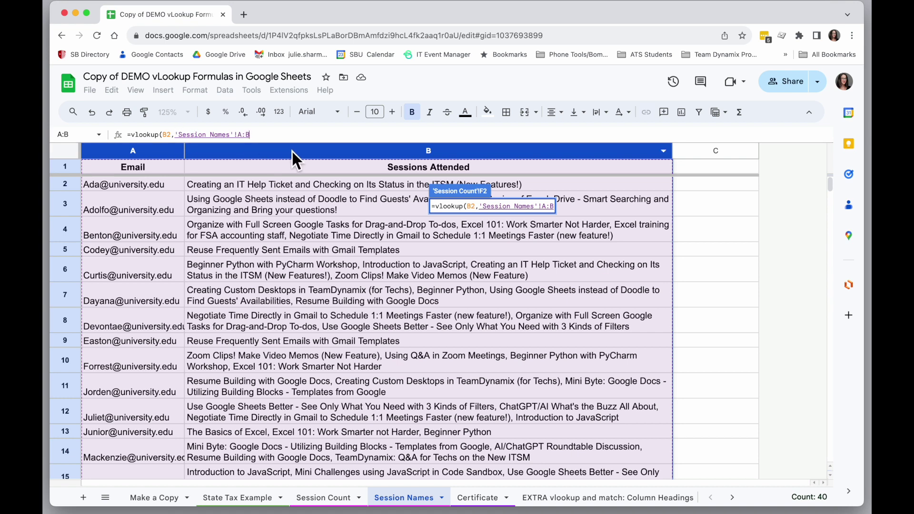
pyautogui.write(',')
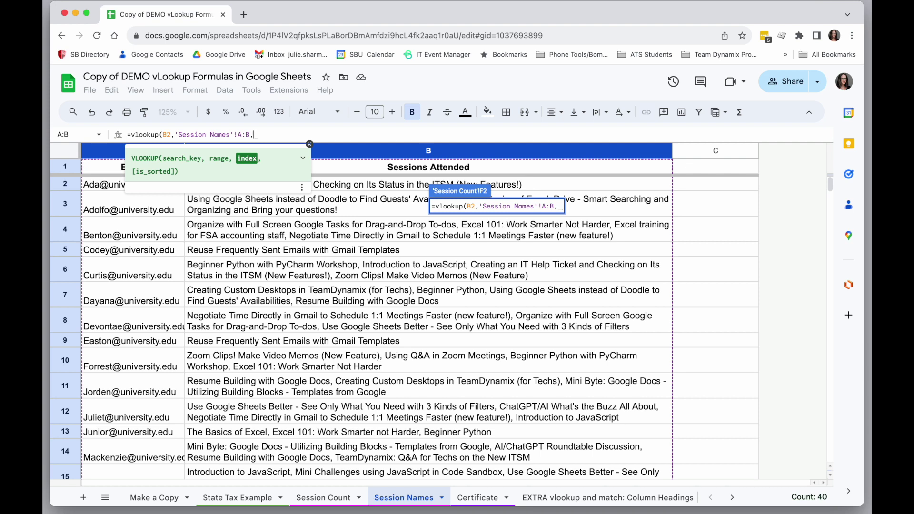
pyautogui.write('2')
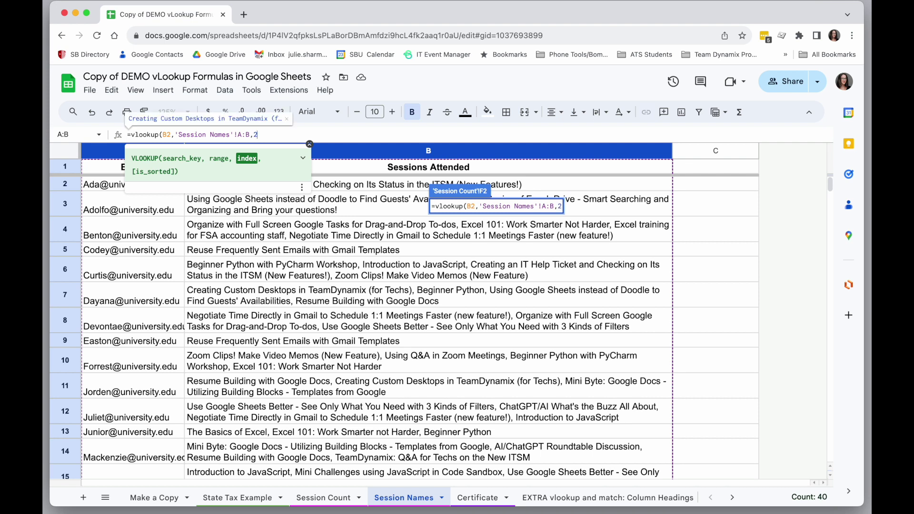
pyautogui.moveTo(140, 374)
pyautogui.write(', F')
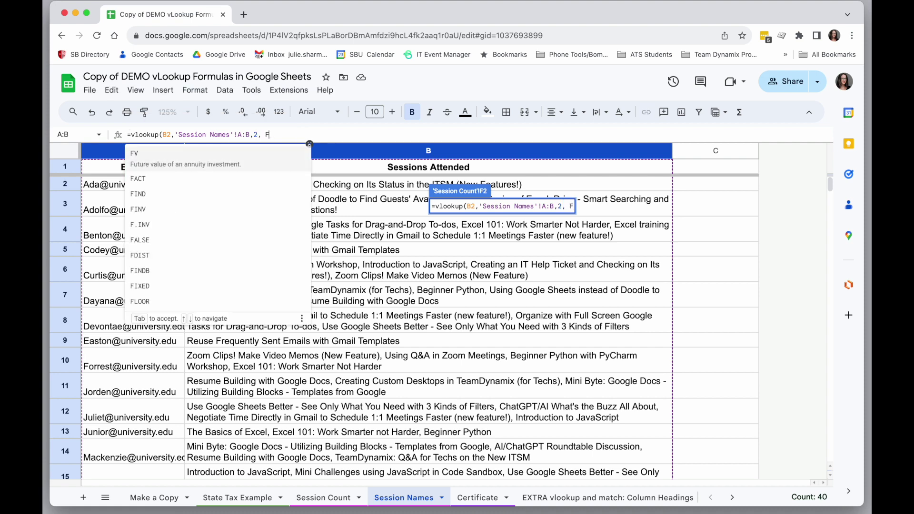
pyautogui.write('ALSE')
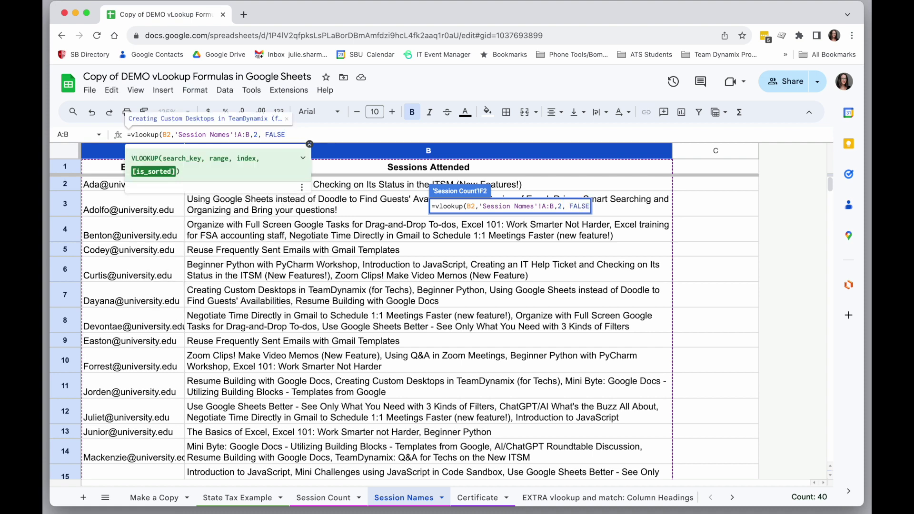
pyautogui.write(')')
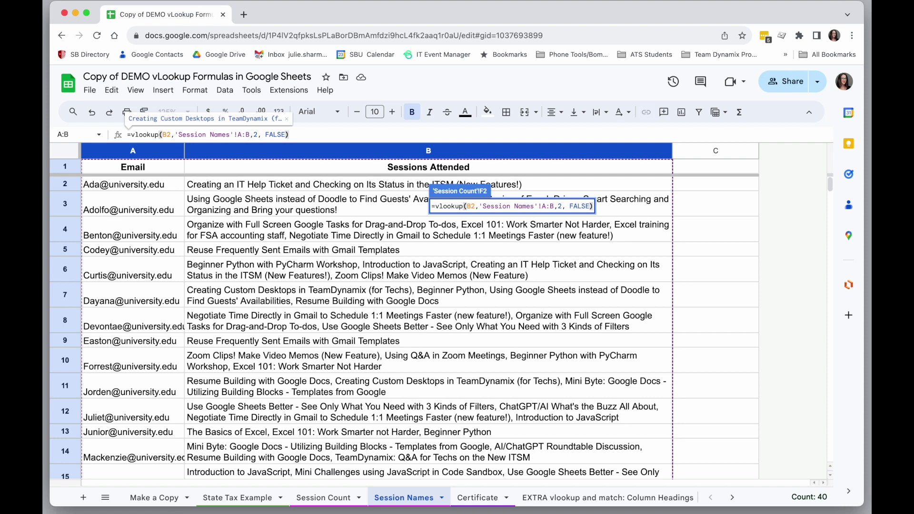
pyautogui.press('Return')
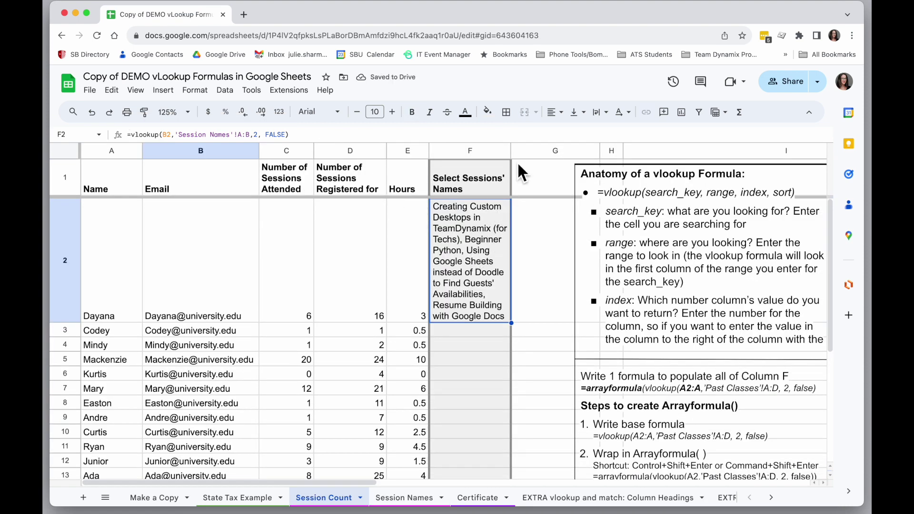
pyautogui.moveTo(519, 157); pyautogui.dragTo(572, 153)
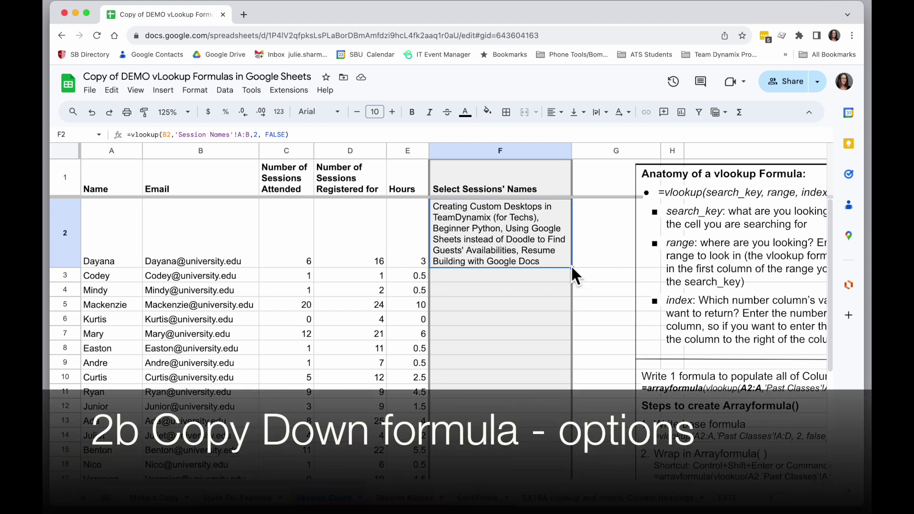
pyautogui.moveTo(571, 265); pyautogui.dragTo(565, 445)
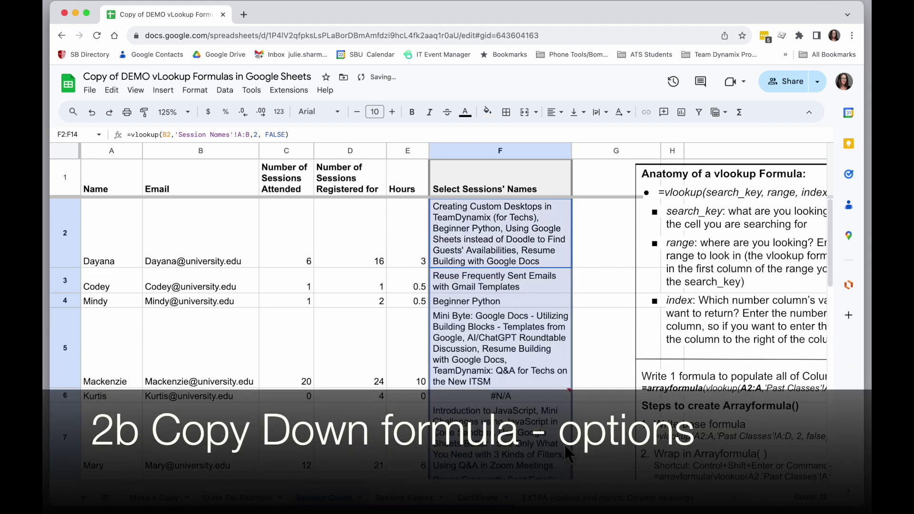
pyautogui.press('super+z')
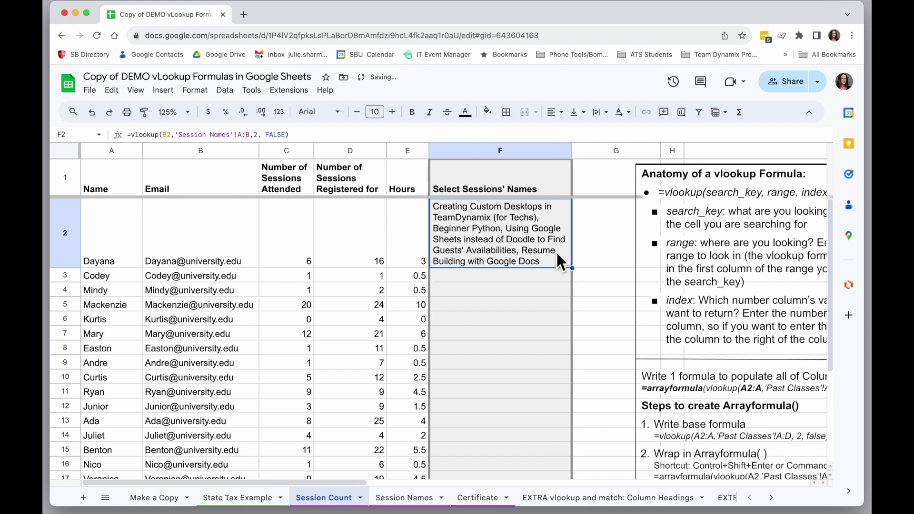
pyautogui.doubleClick(581, 276)
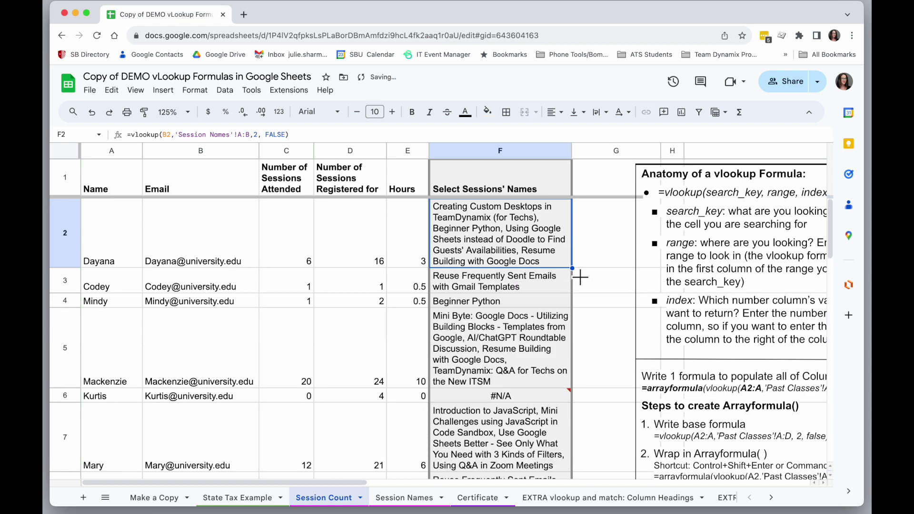
pyautogui.scroll(-15, 562, 300)
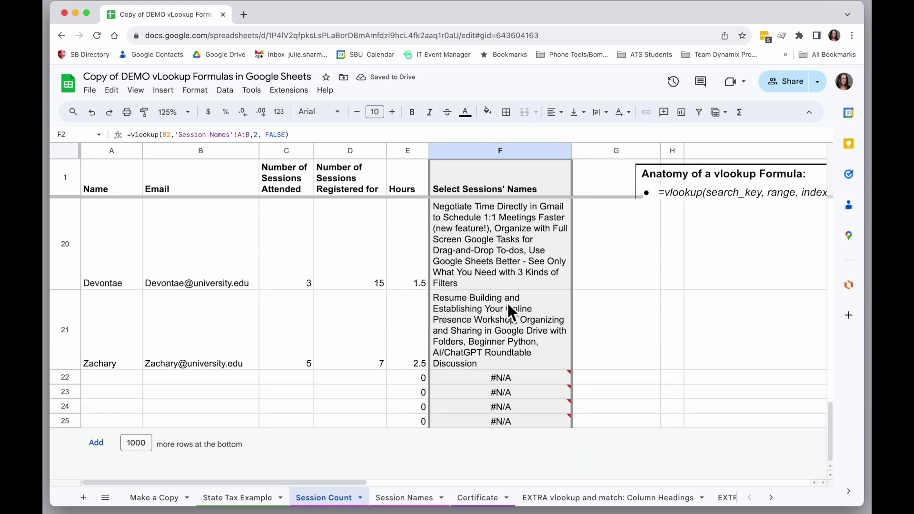
pyautogui.scroll(15, 507, 302)
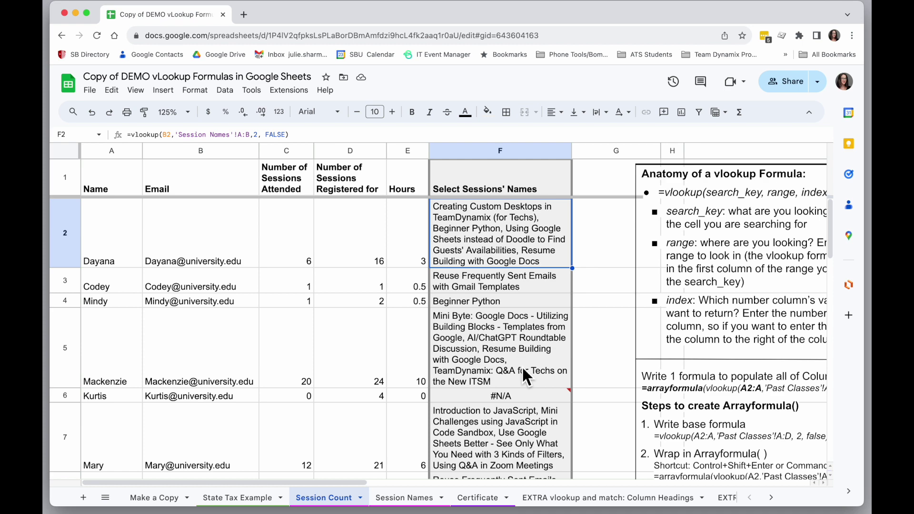
pyautogui.click(202, 395)
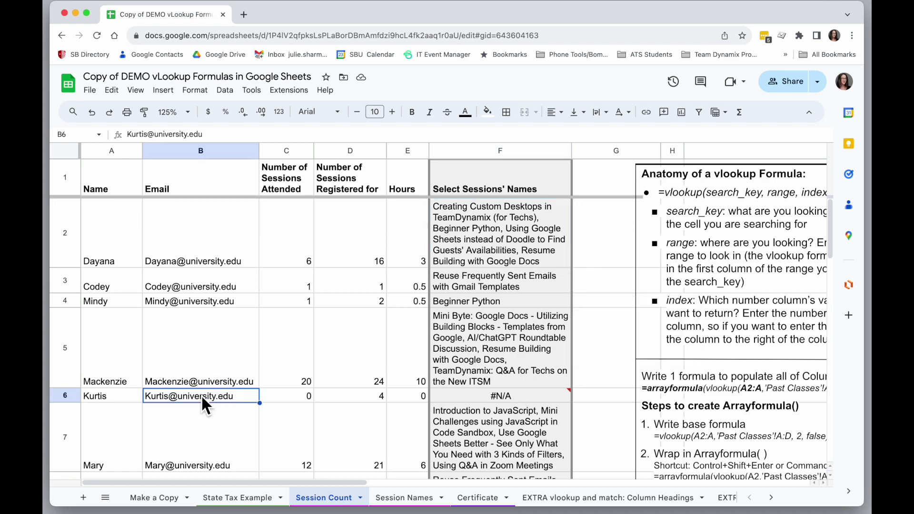
pyautogui.click(105, 396)
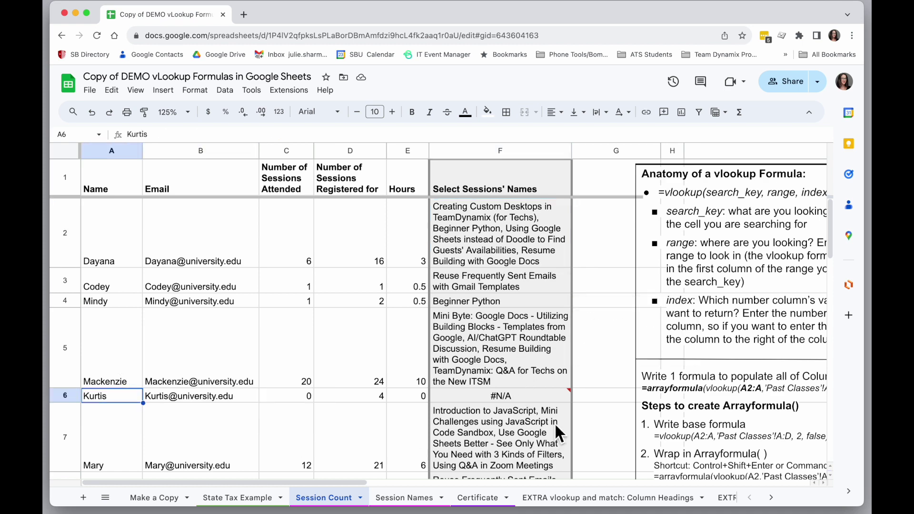
pyautogui.scroll(-5, 553, 415)
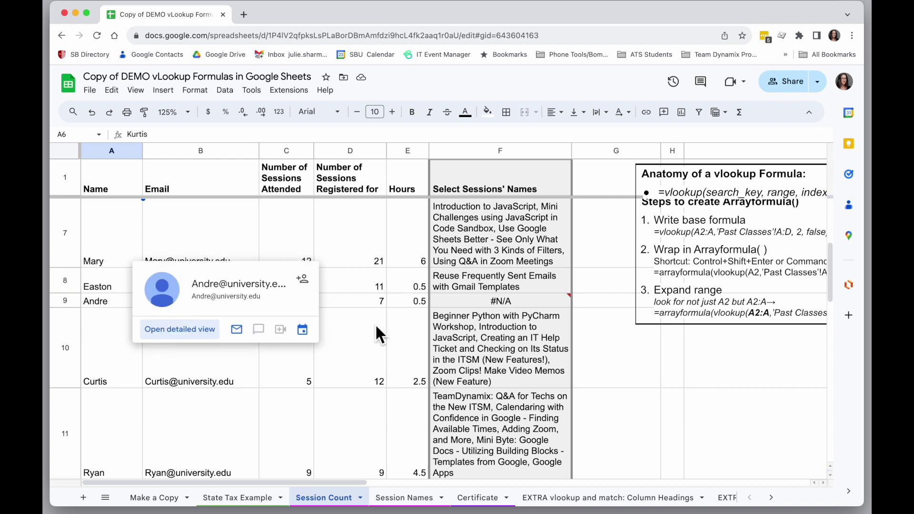
pyautogui.click(372, 345)
pyautogui.click(287, 292)
pyautogui.click(289, 301)
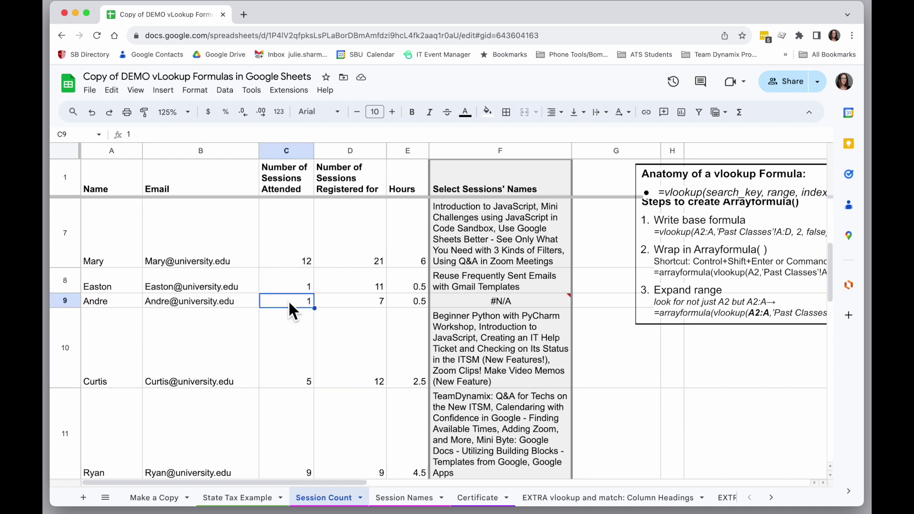
pyautogui.scroll(-6, 282, 313)
pyautogui.scroll(4, 282, 313)
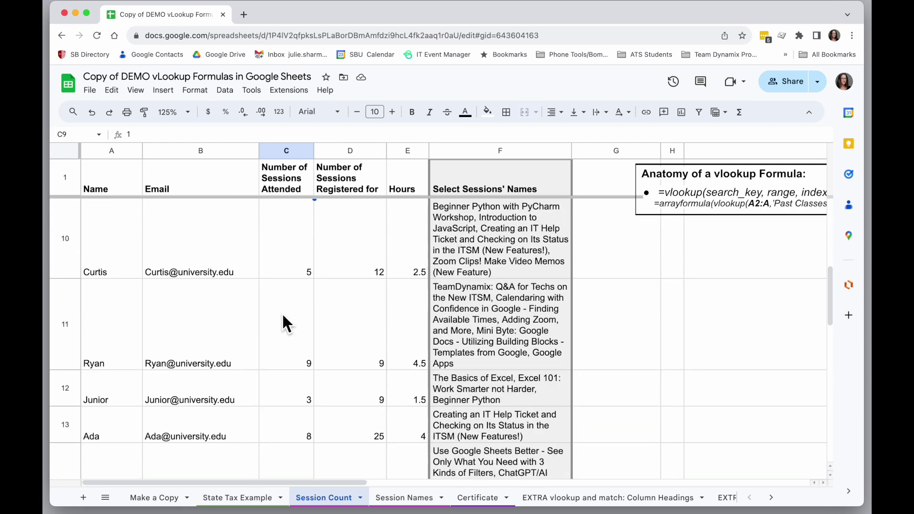
pyautogui.scroll(5, 282, 313)
pyautogui.click(496, 224)
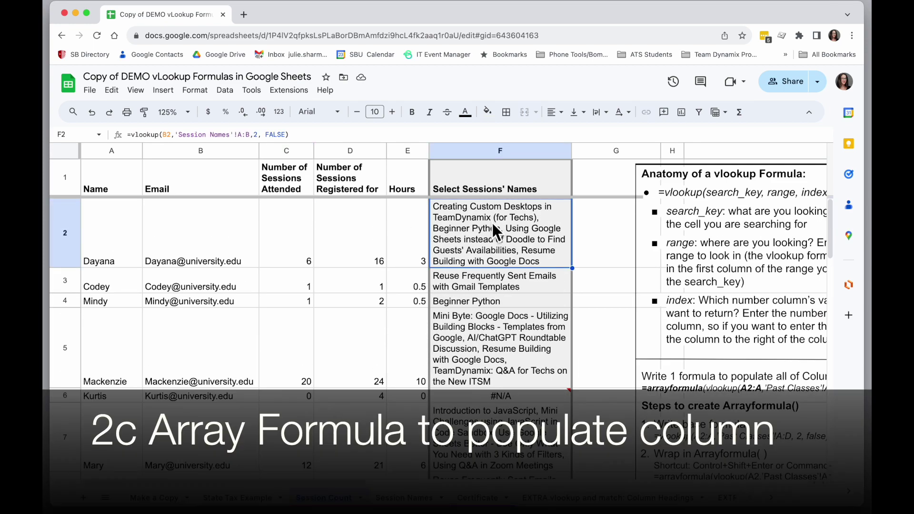
# - Undo the filled-down results below F2, leaving only F2's vlookup formula in column F
pyautogui.hotkey('ctrl', 'z')
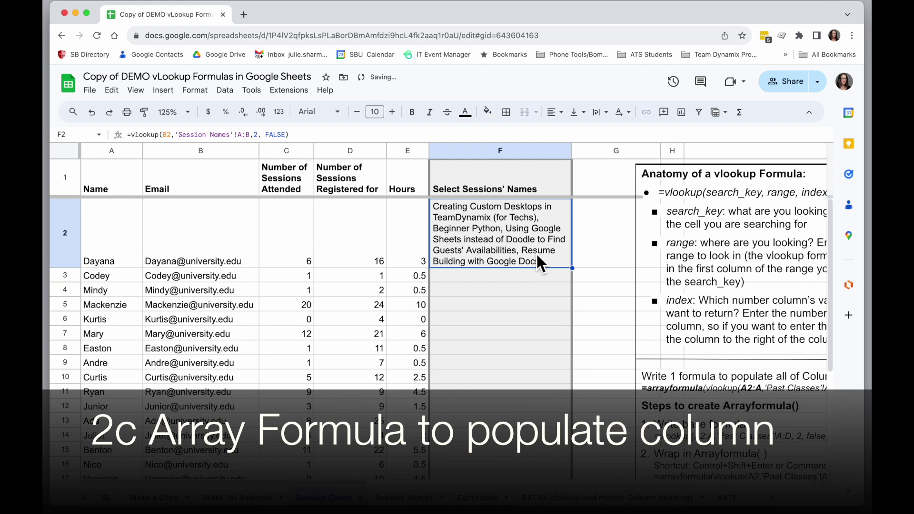
pyautogui.click(320, 138)
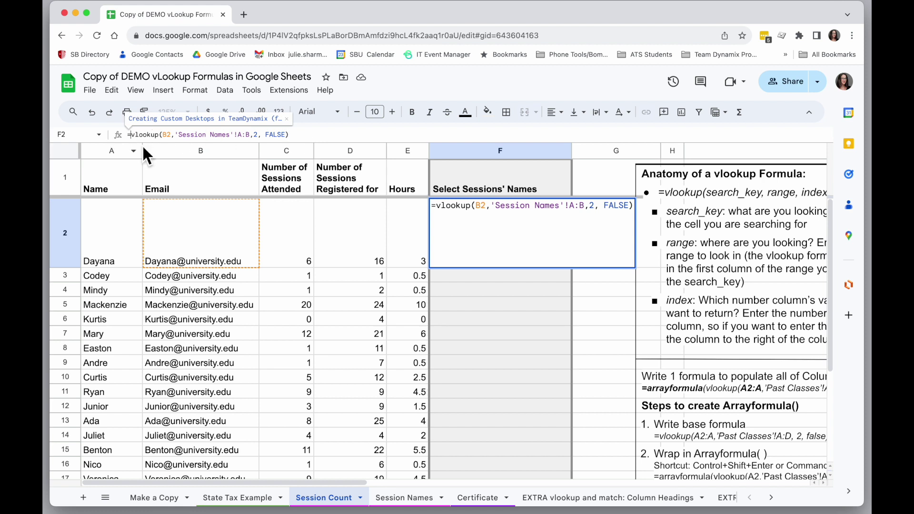
# - Add an outer pair of parentheses around the vlookup, then type arrayformula and remove it again
pyautogui.click(131, 135)
pyautogui.write('(')
pyautogui.press('End')
pyautogui.write(')')
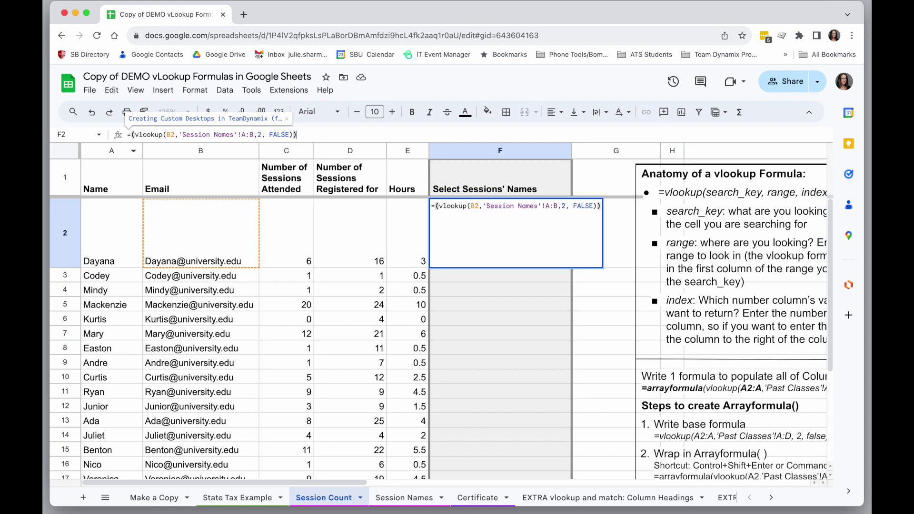
pyautogui.click(130, 135)
pyautogui.write('arrayformuil')
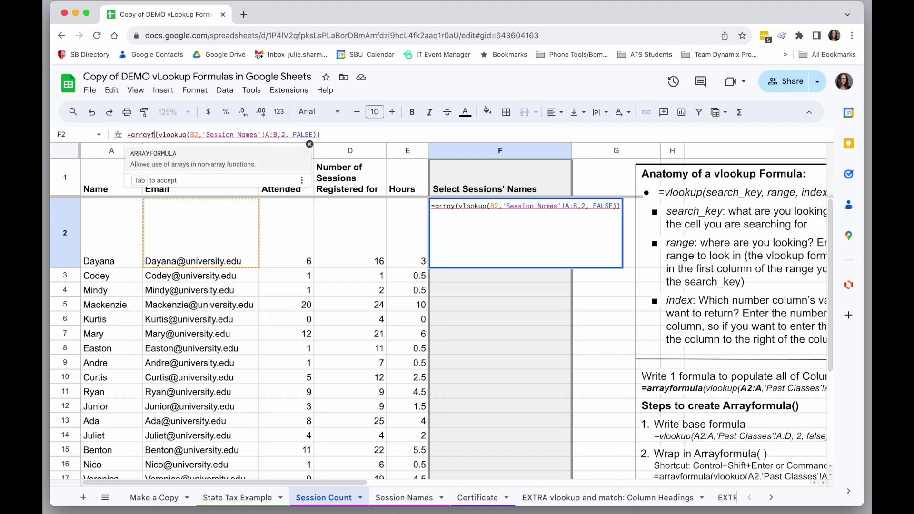
pyautogui.press('BackSpace')
pyautogui.press('BackSpace')
pyautogui.write('la')
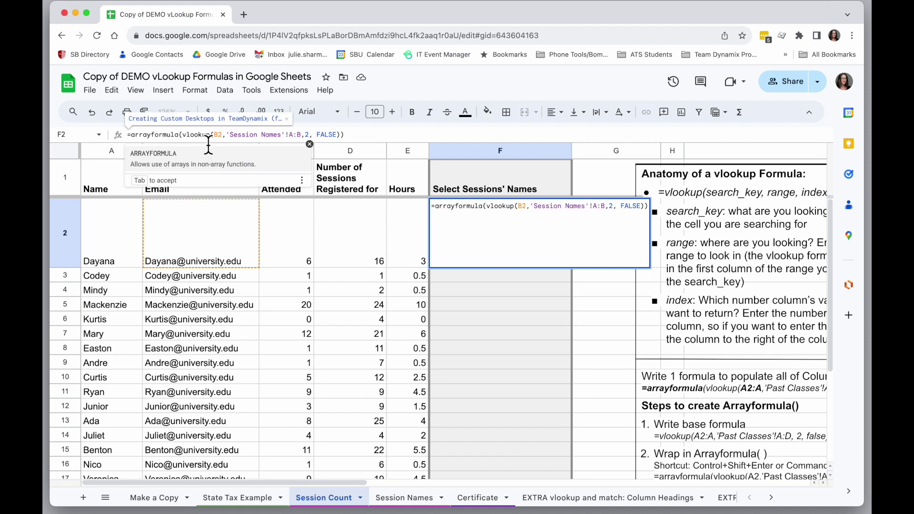
pyautogui.doubleClick(167, 141)
pyautogui.press('BackSpace')
# - Wrap the formula in ArrayFormula with Cmd+Shift+Enter and delete the duplicate parentheses
pyautogui.click(296, 135)
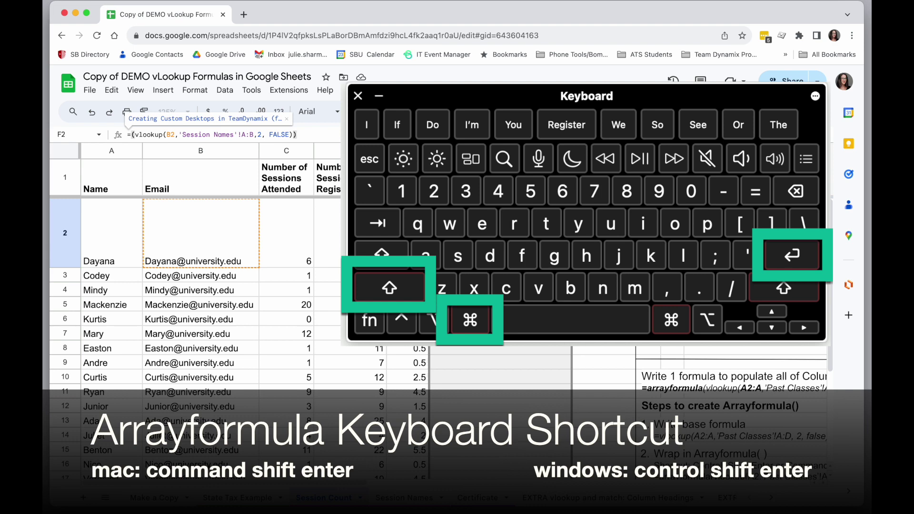
pyautogui.press('shift+super+Return')
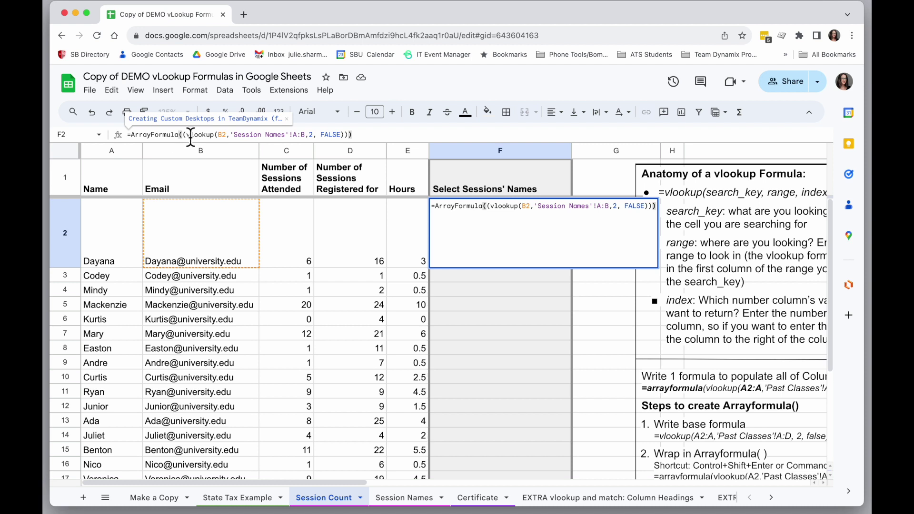
pyautogui.click(189, 135)
pyautogui.press('BackSpace')
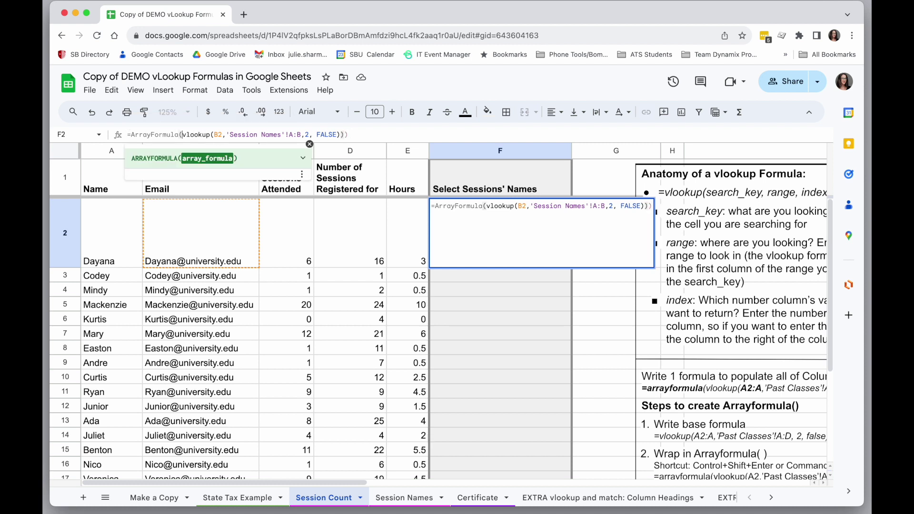
pyautogui.click(369, 138)
pyautogui.press('BackSpace')
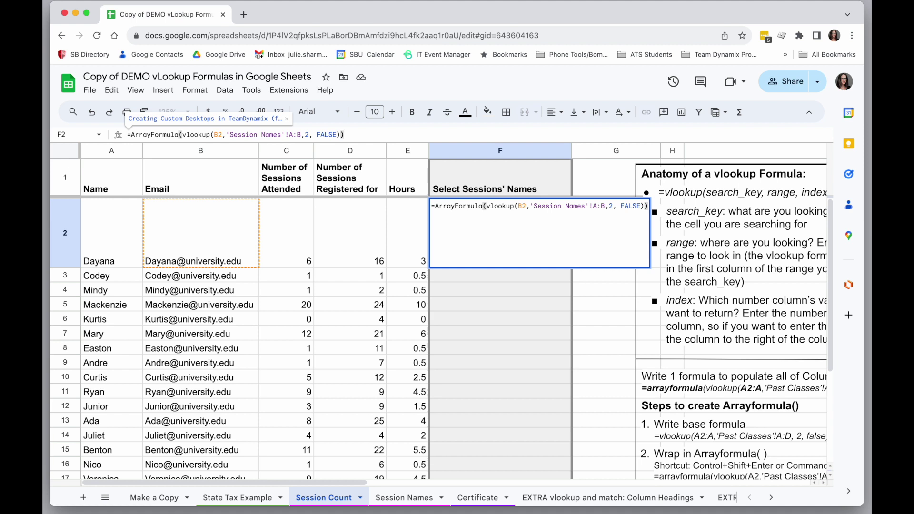
# - Change the search key from B2 to the open-ended range B2:B
pyautogui.click(219, 135)
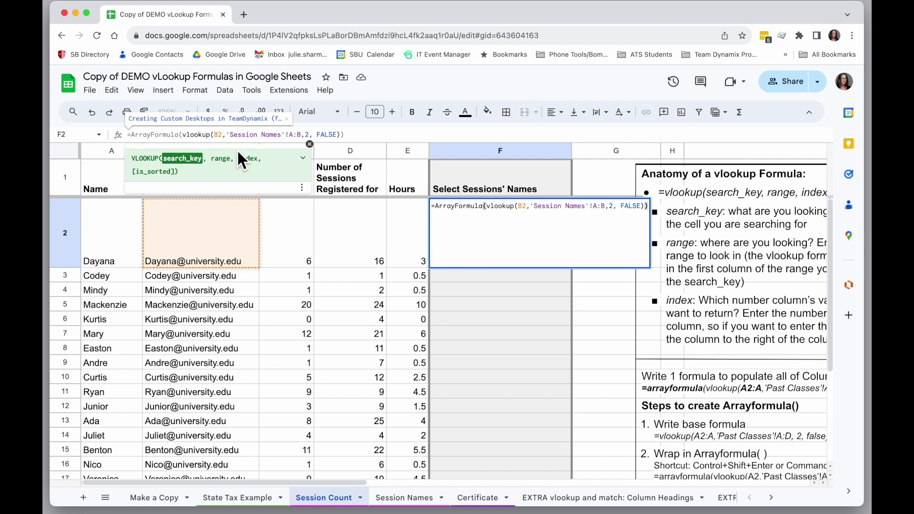
pyautogui.write(':B')
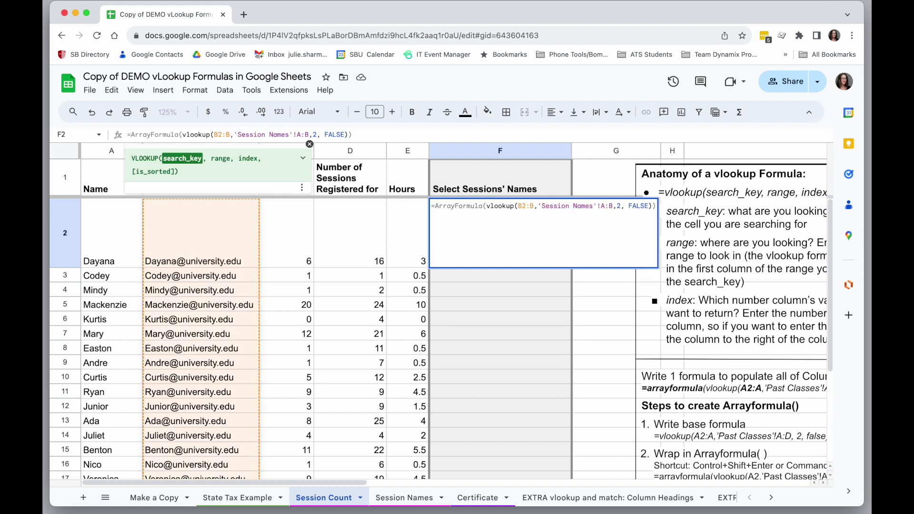
pyautogui.moveTo(232, 318)
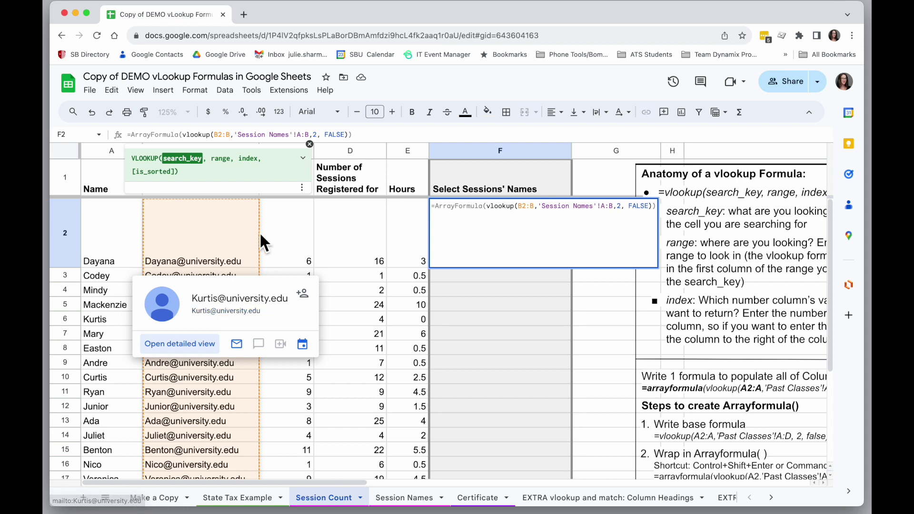
pyautogui.scroll(-3, 260, 233)
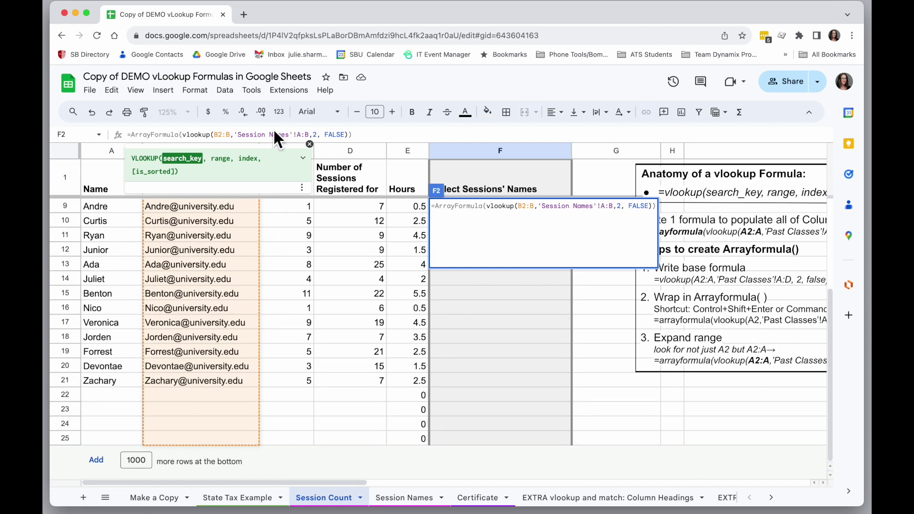
pyautogui.write('21')
pyautogui.press('BackSpace')
pyautogui.press('BackSpace')
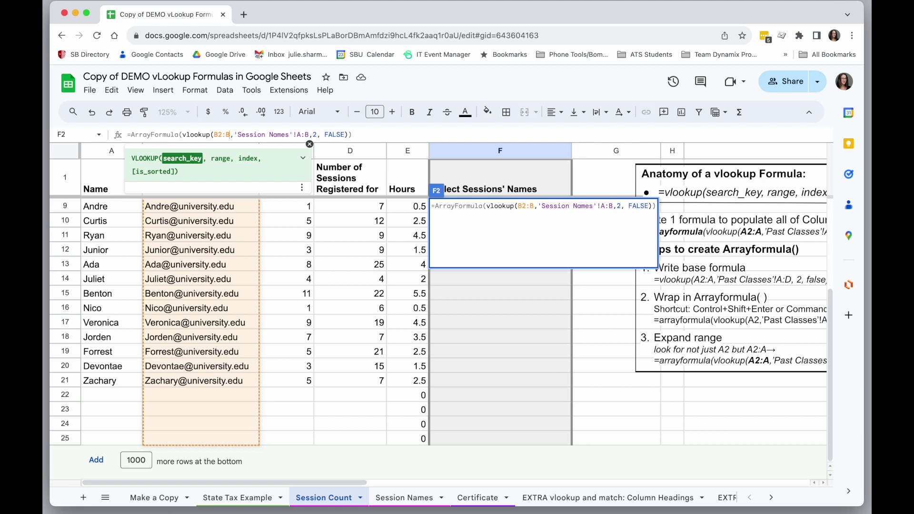
# - Review the 'Session Names'!A:B lookup range and the column index 2 in the formula
pyautogui.click(376, 135)
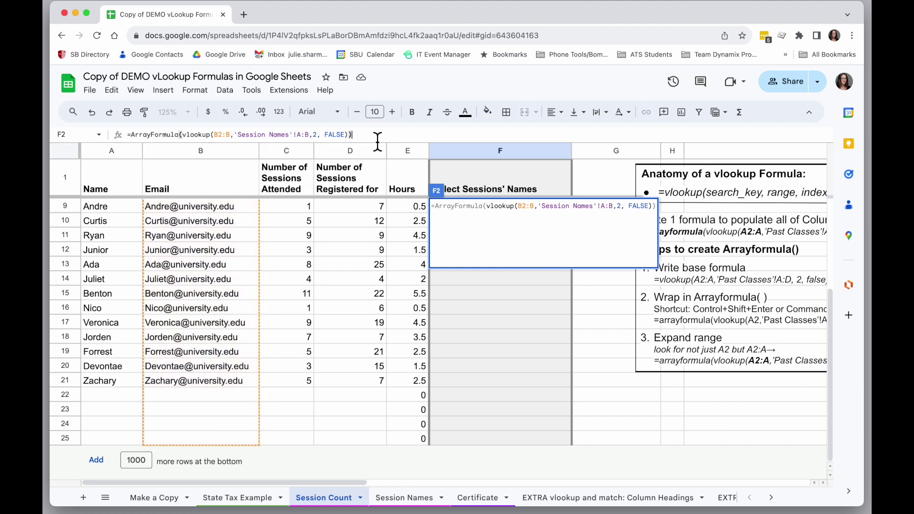
pyautogui.moveTo(310, 137); pyautogui.dragTo(236, 139)
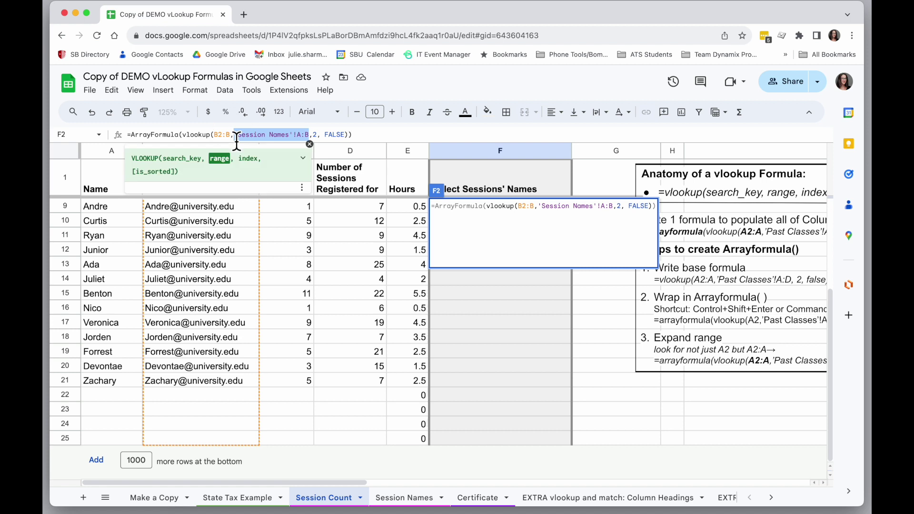
pyautogui.click(315, 137)
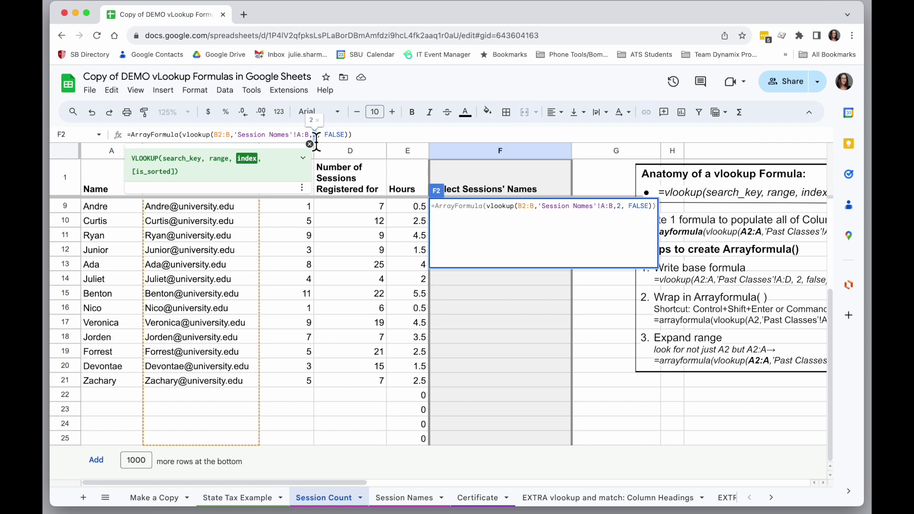
# - Commit the ArrayFormula in F2 so it fills column F
pyautogui.press('Return')
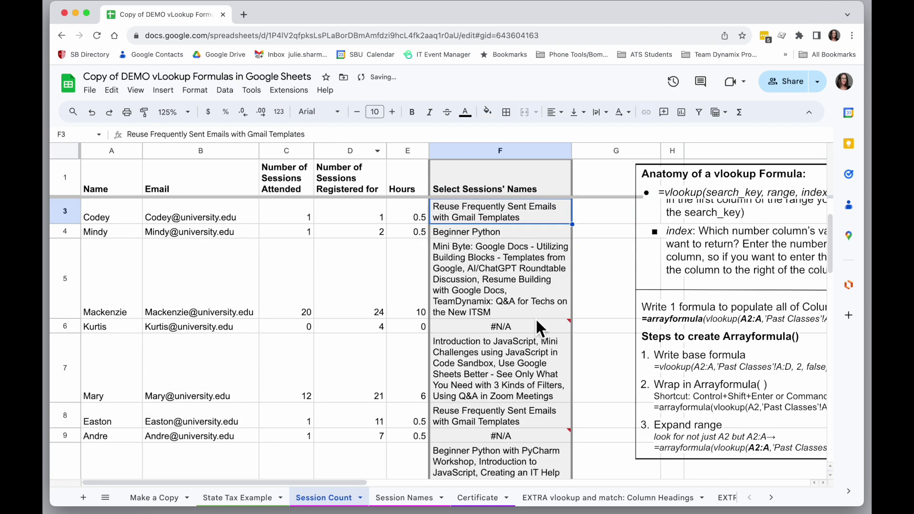
pyautogui.scroll(1, 530, 242)
pyautogui.click(530, 223)
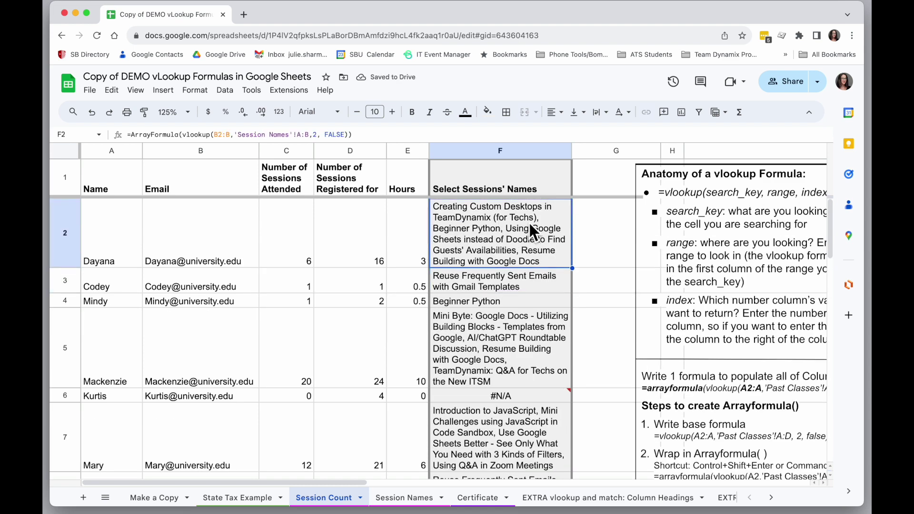
# - Check the session names in F3, F5, F21, F20 and F10, and read F6's #N/A error
pyautogui.click(522, 291)
pyautogui.click(516, 333)
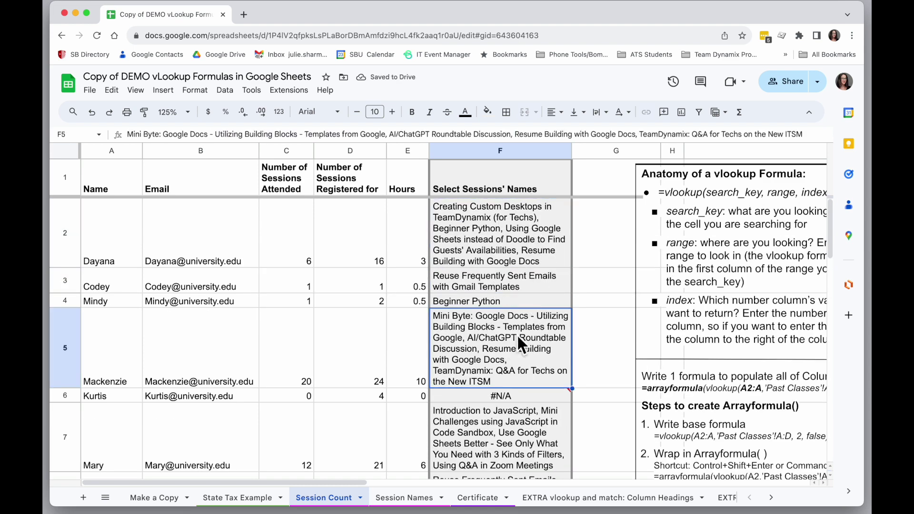
pyautogui.scroll(-10, 518, 334)
pyautogui.click(516, 338)
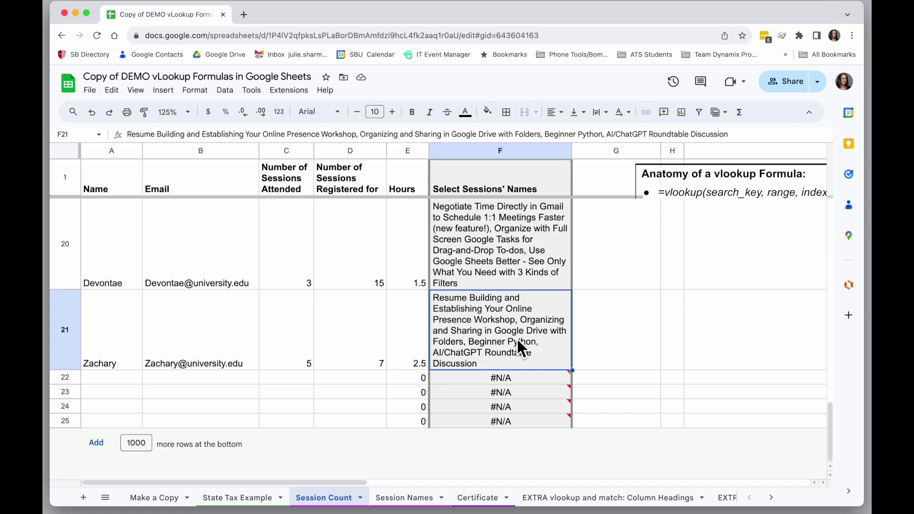
pyautogui.scroll(1, 516, 338)
pyautogui.click(513, 300)
pyautogui.scroll(5, 513, 300)
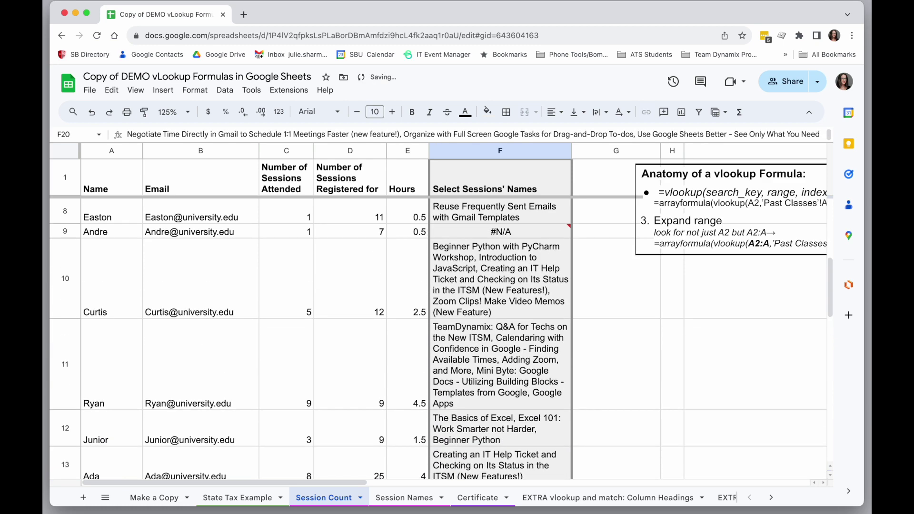
pyautogui.click(518, 312)
pyautogui.scroll(4, 517, 301)
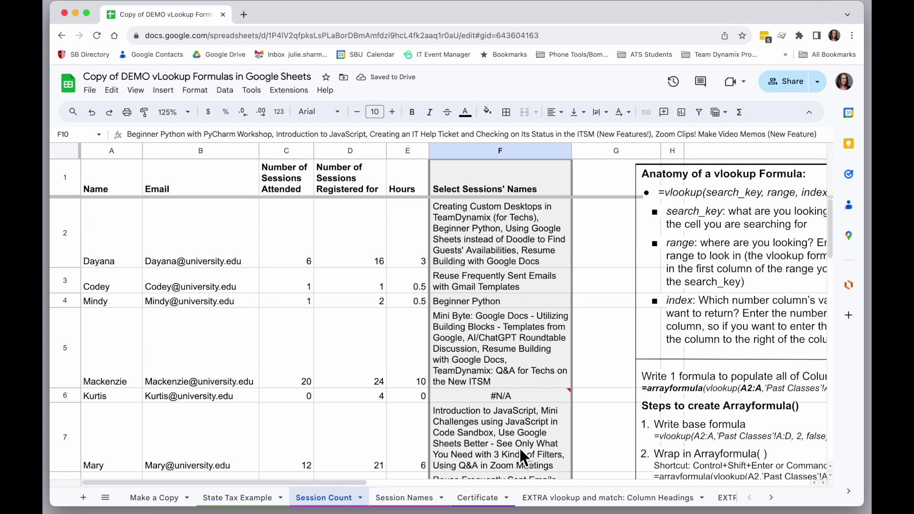
pyautogui.click(506, 245)
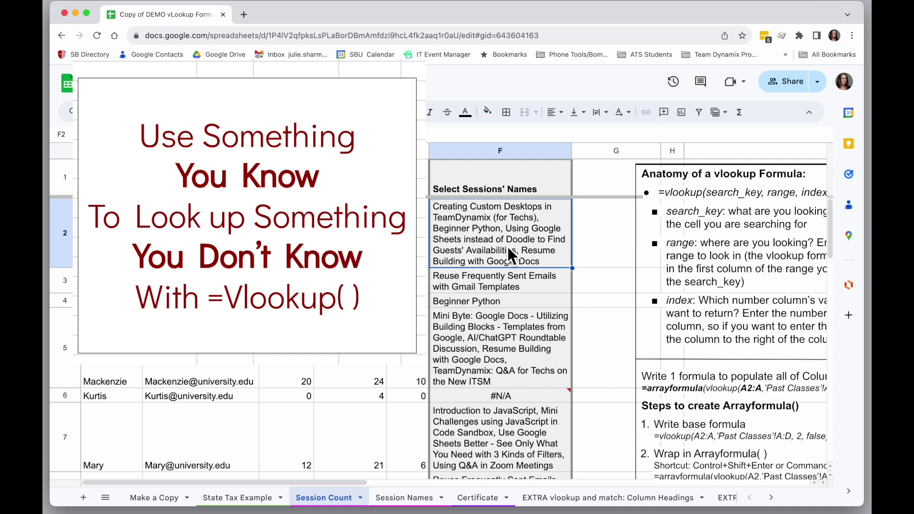
pyautogui.click(538, 395)
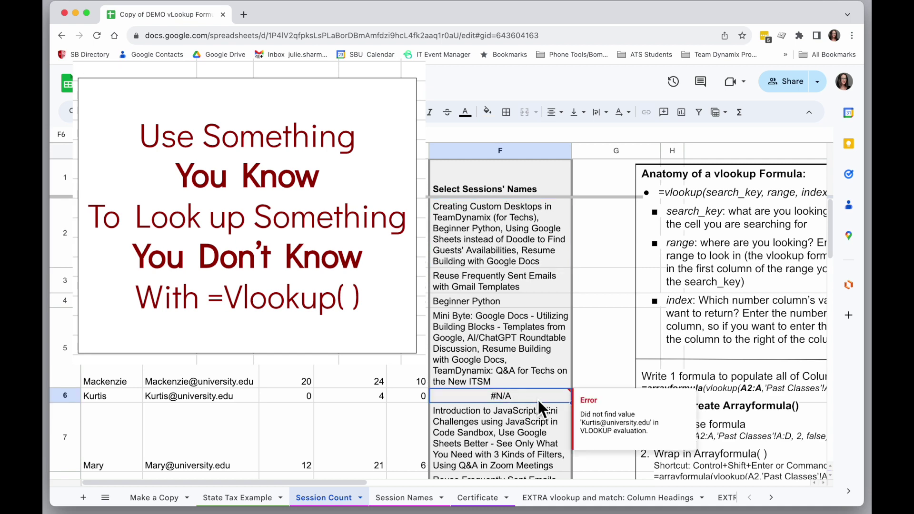